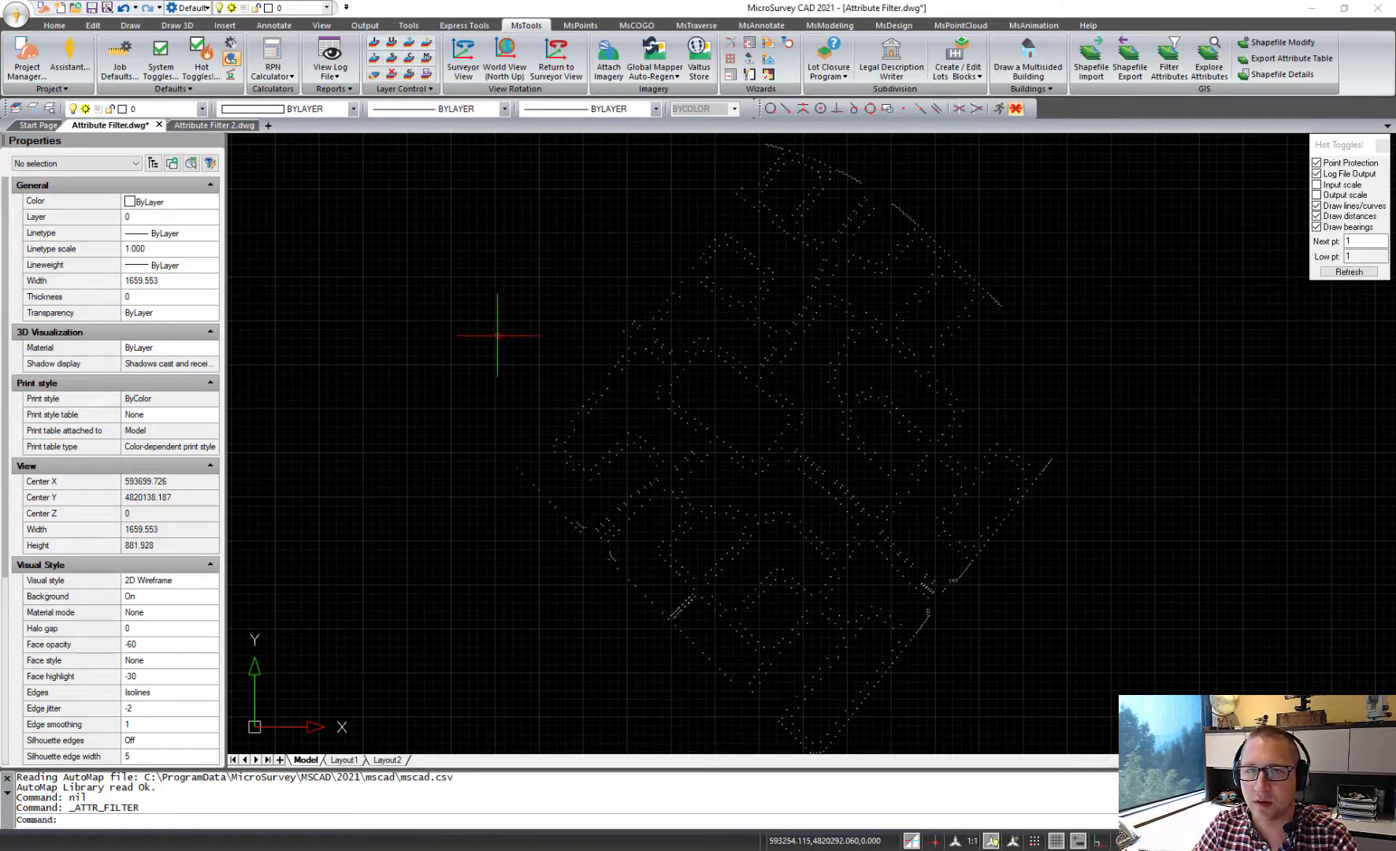
# - View the GIS feature attributes of one tree point in the upper part of the drawing
pyautogui.click(709, 340)
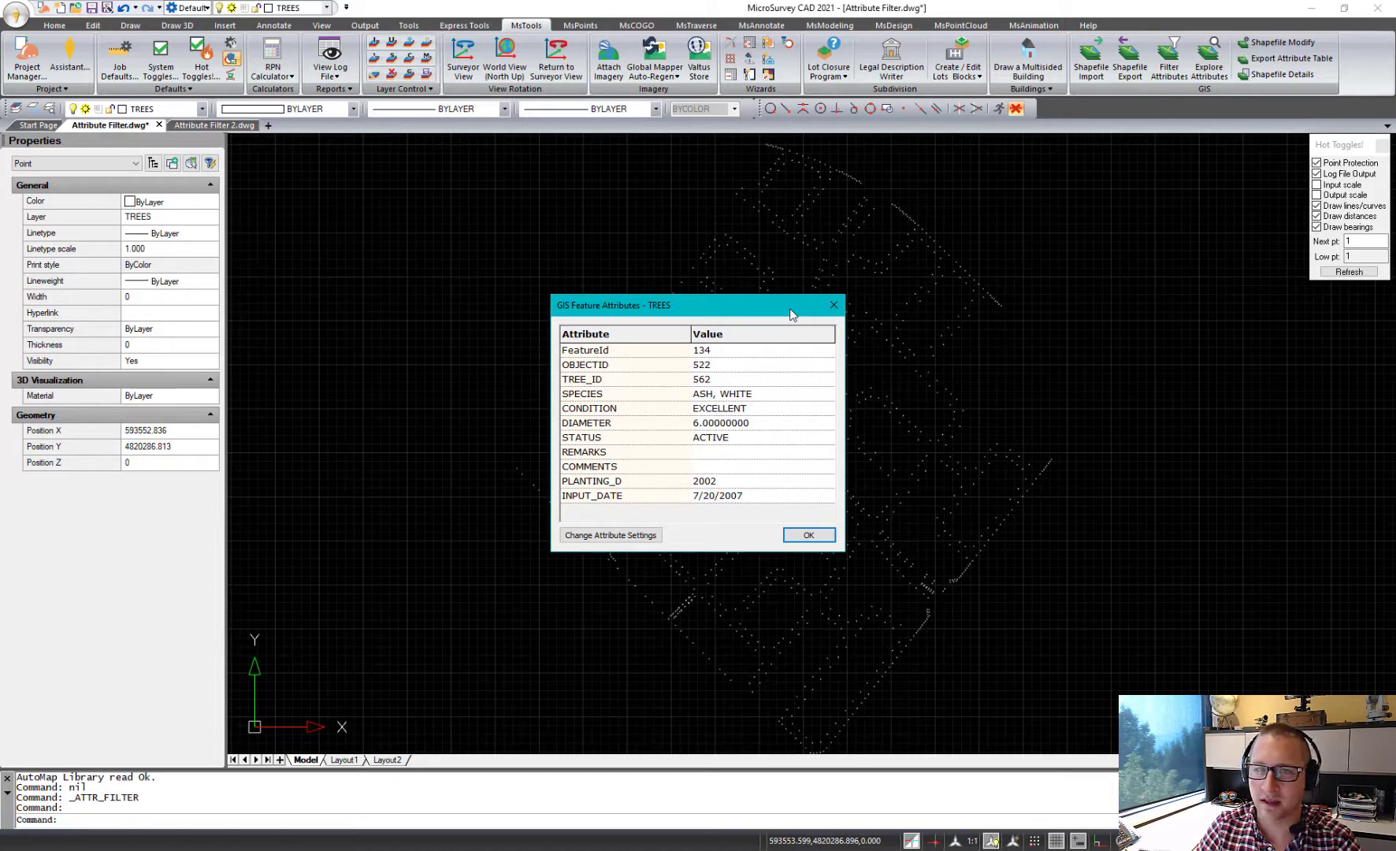
pyautogui.click(823, 536)
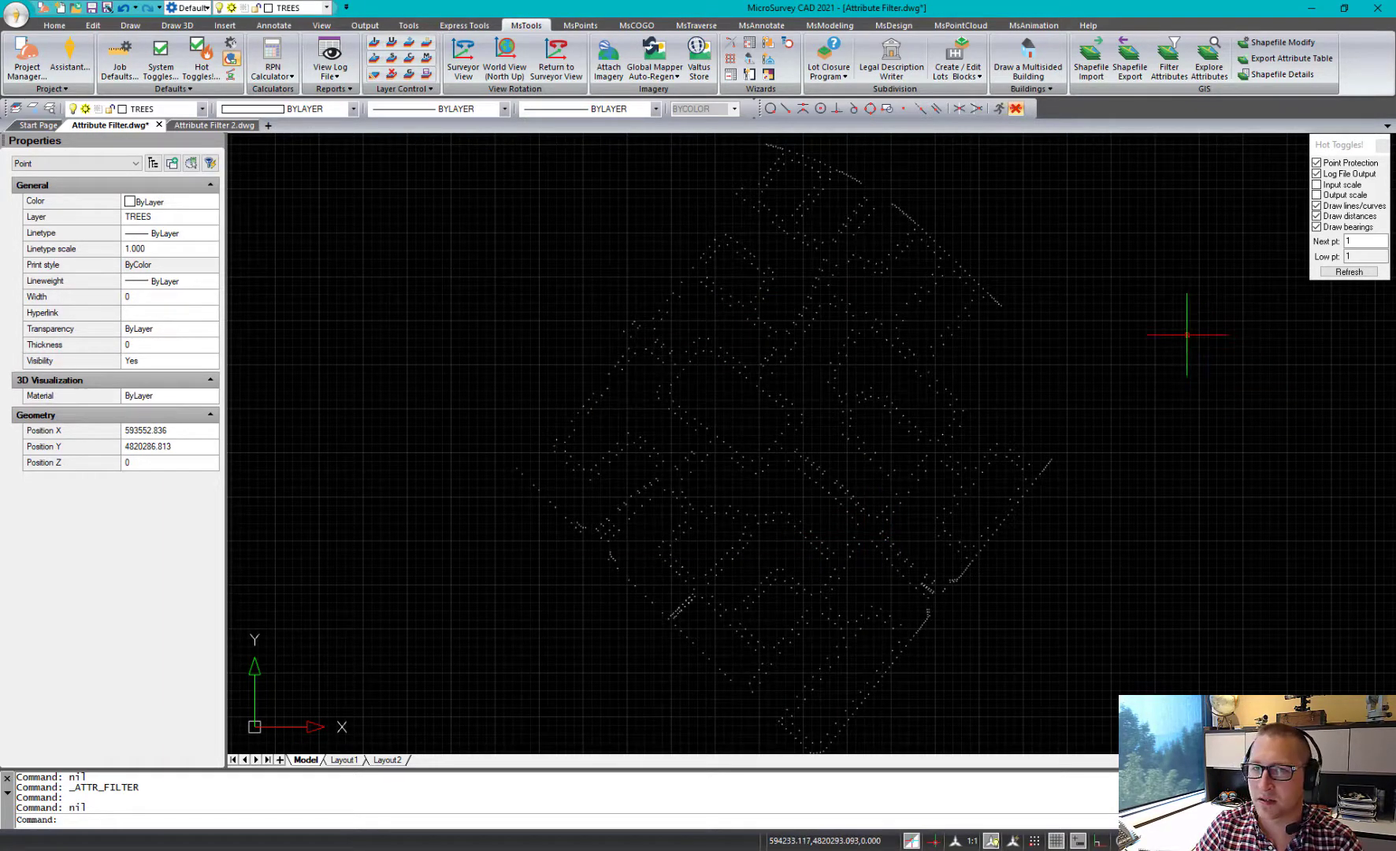
# - Open the attribute filter for the TREES features and keep filtering enabled
pyautogui.click(1169, 67)
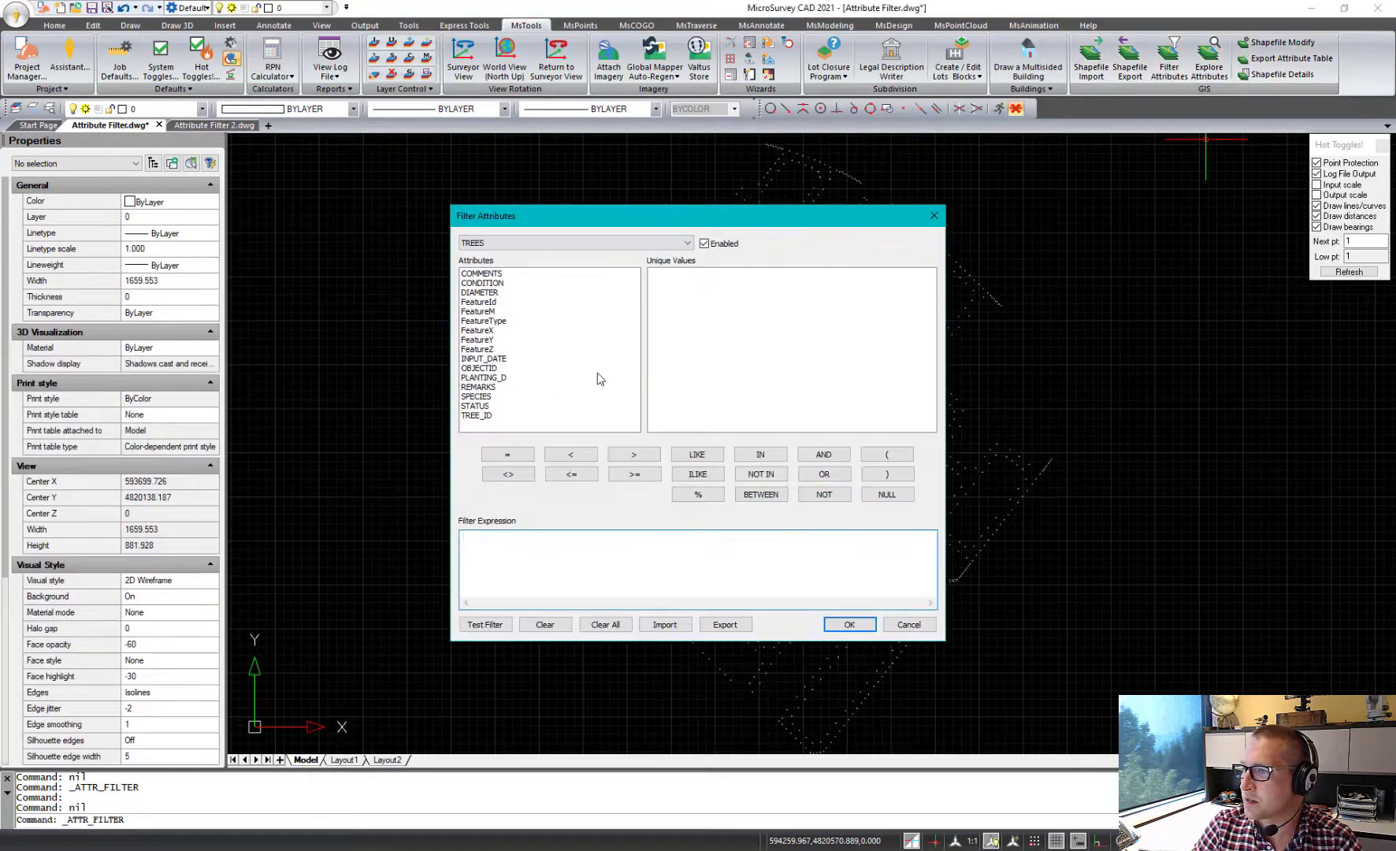
pyautogui.click(682, 244)
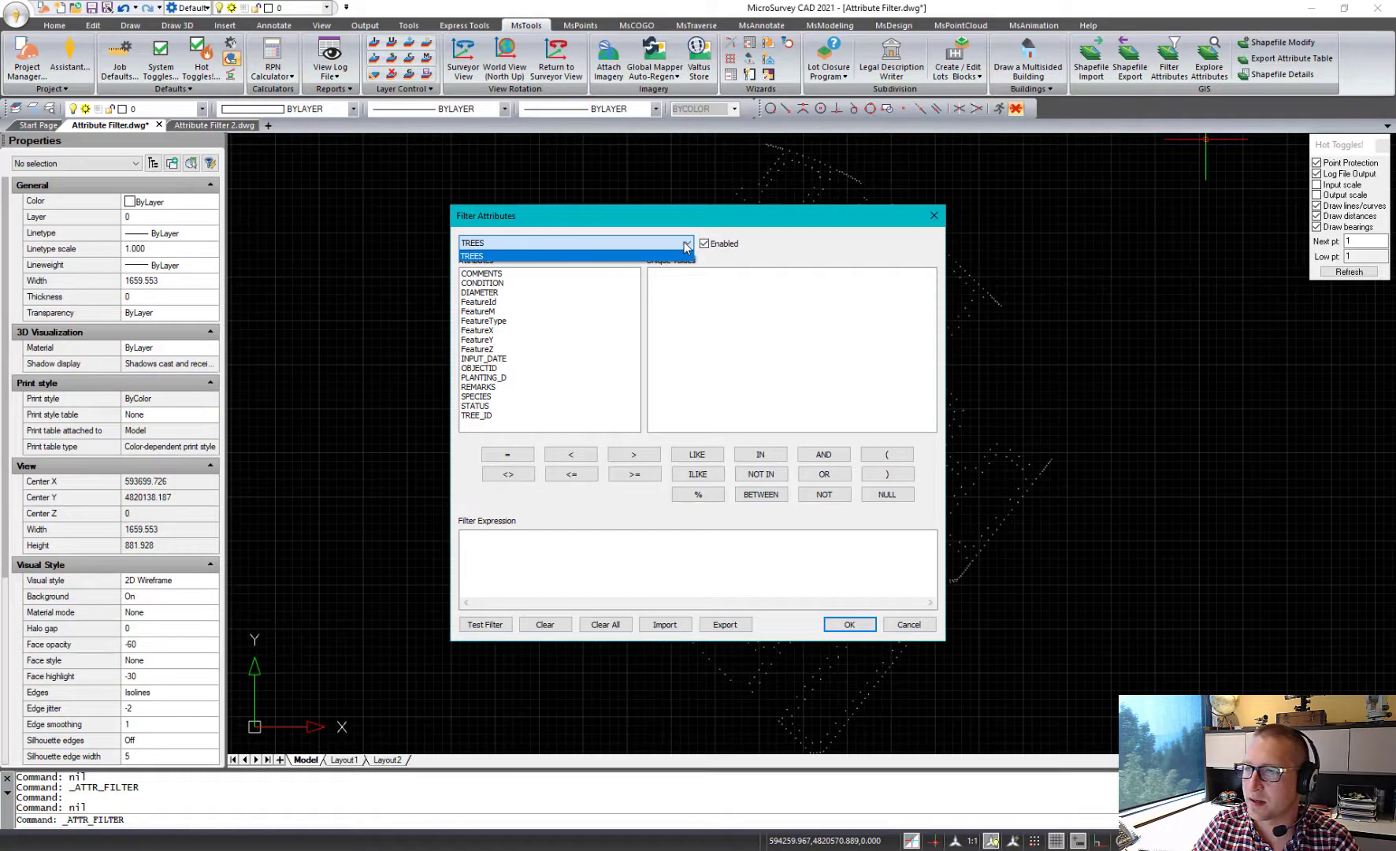
pyautogui.click(677, 256)
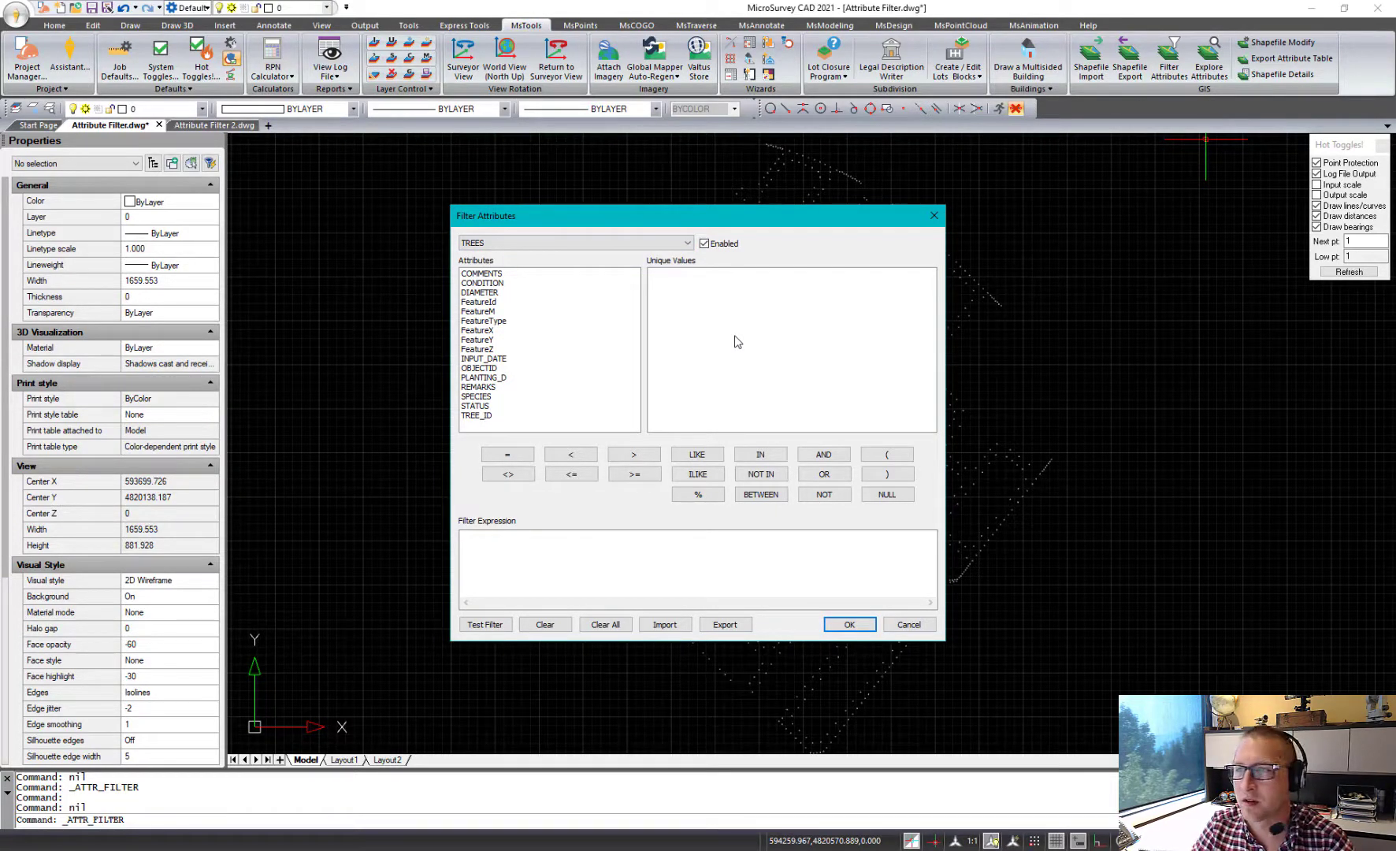
pyautogui.click(704, 244)
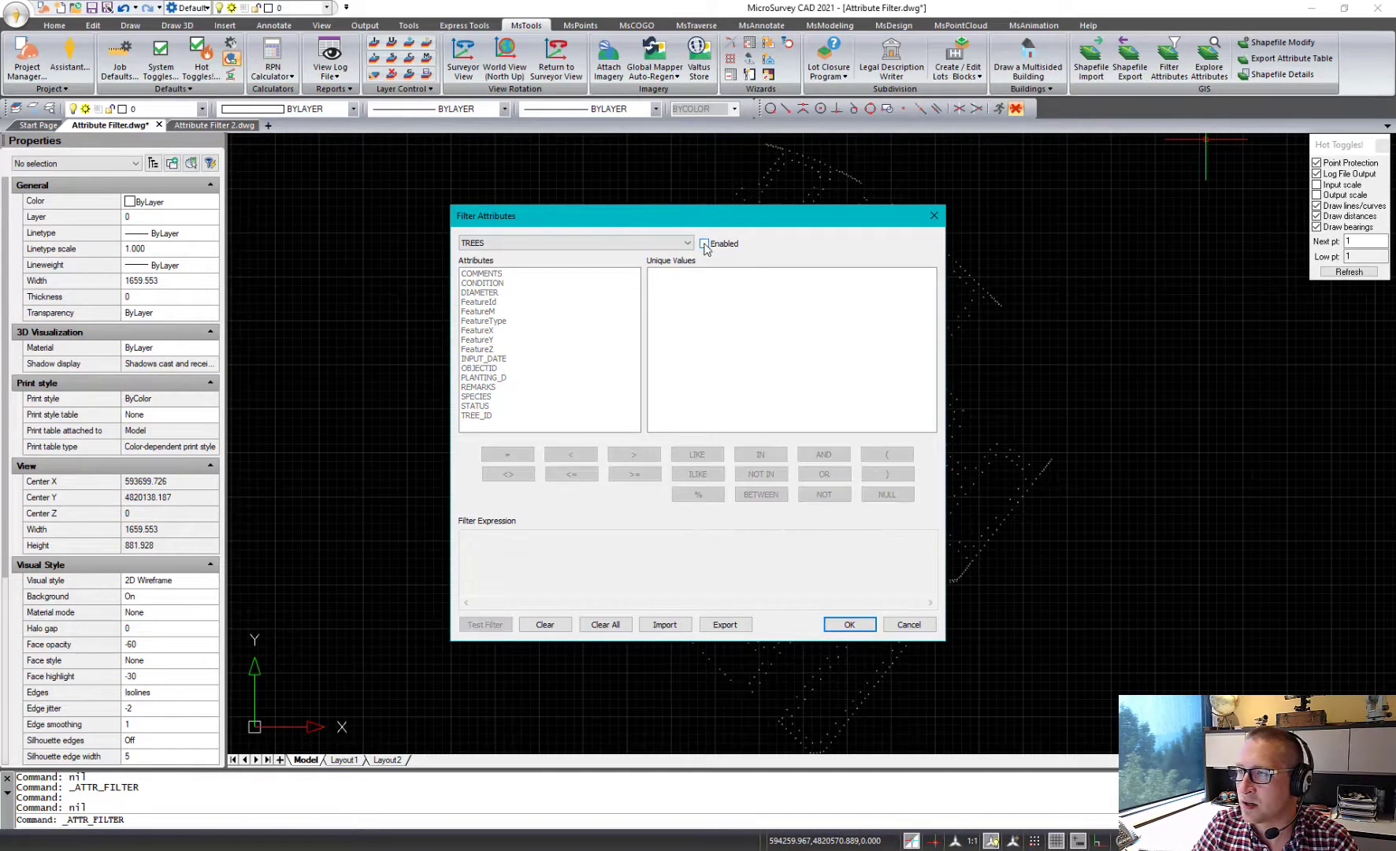
pyautogui.click(704, 244)
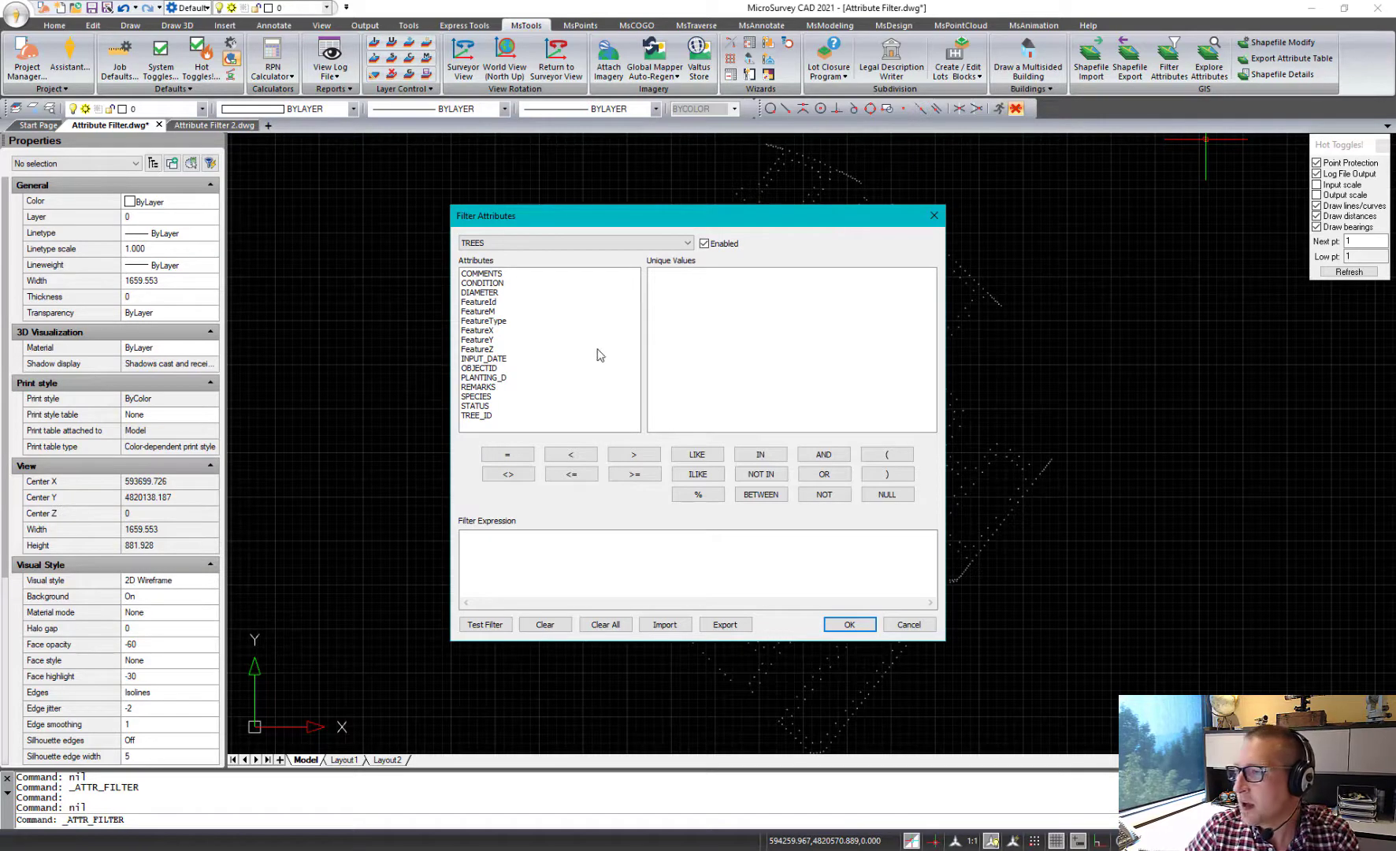
# - Begin the filter expression with the condition SPECIES = 'ASH, GREEN'
pyautogui.doubleClick(481, 397)
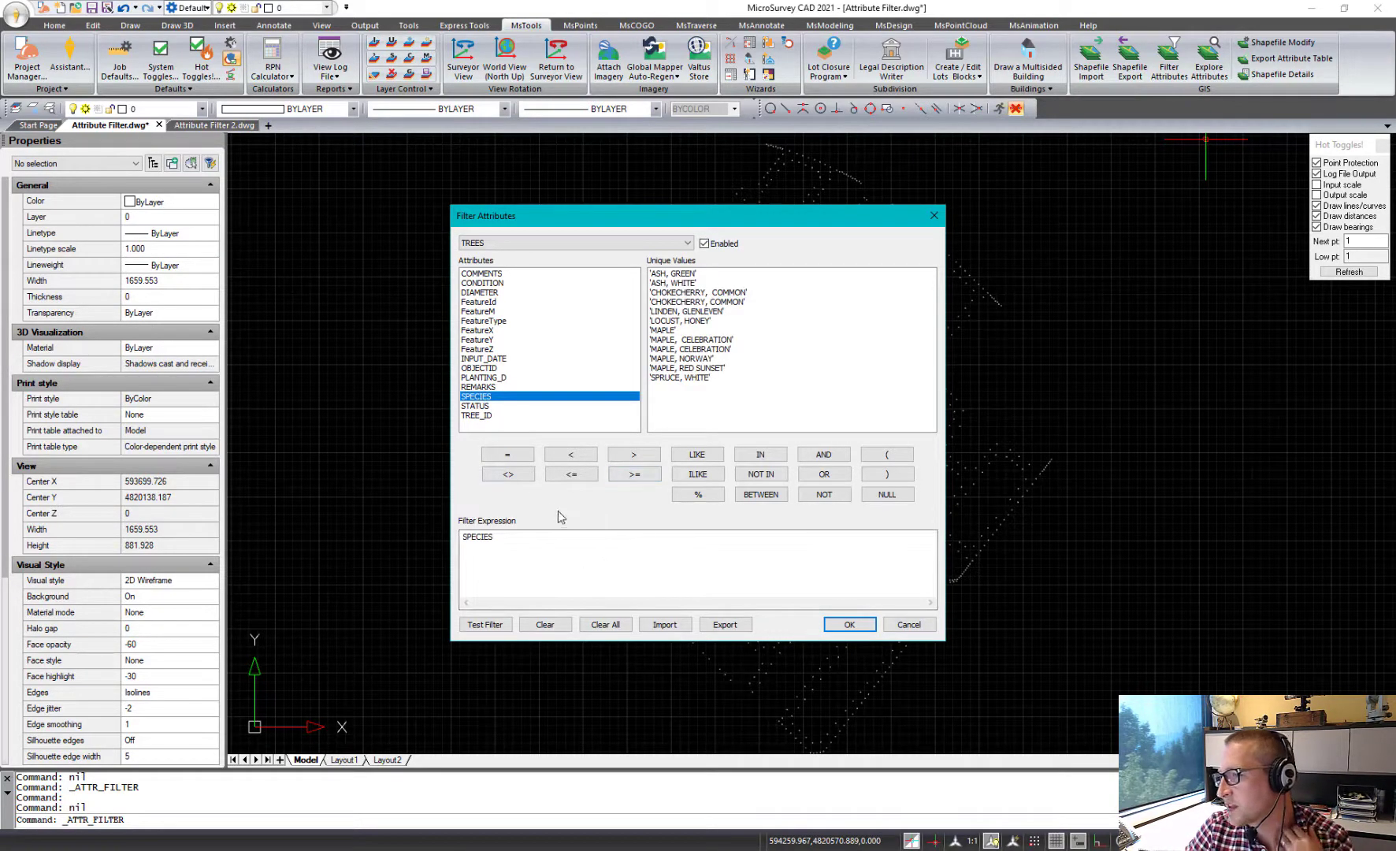
pyautogui.click(507, 454)
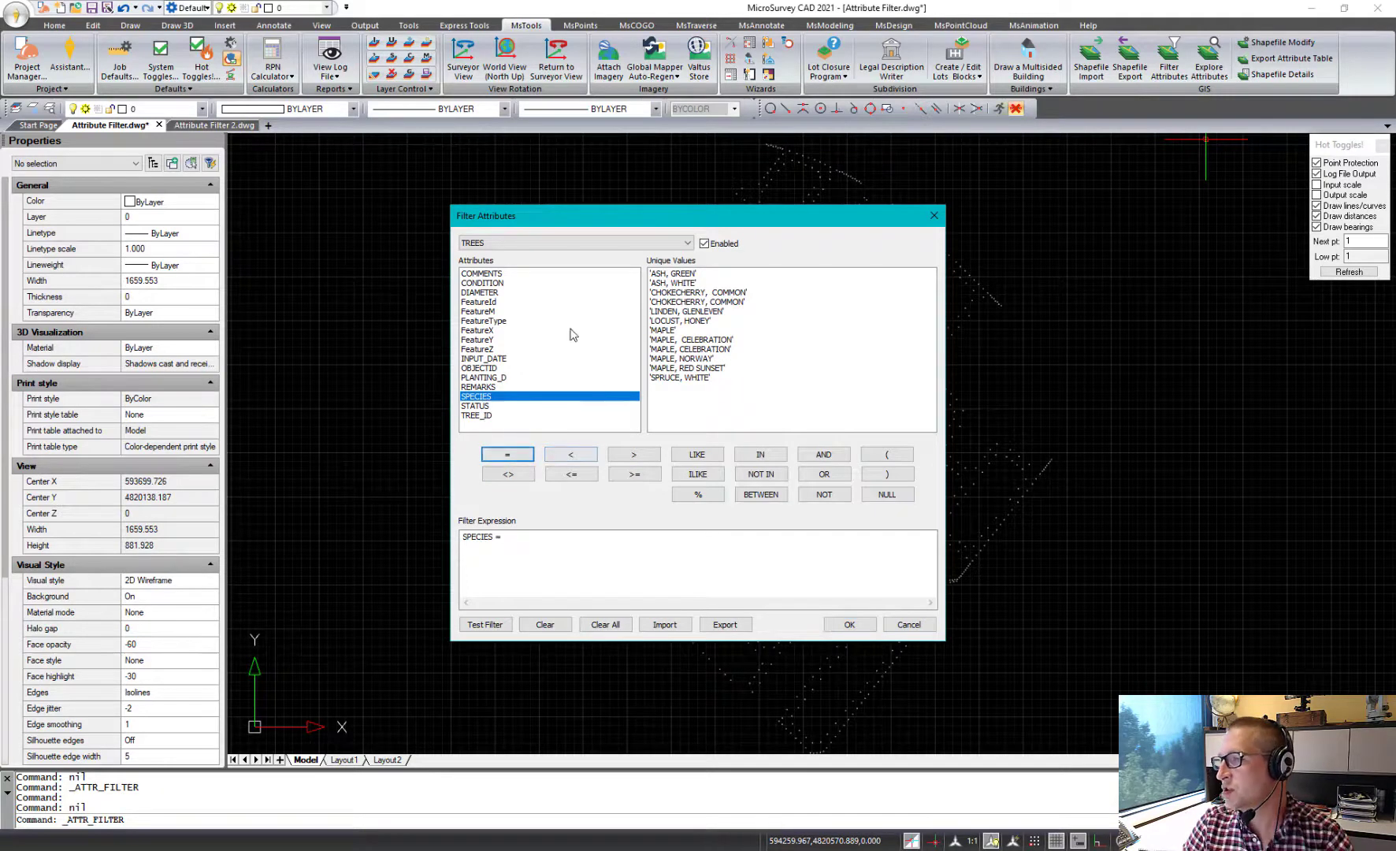
pyautogui.doubleClick(676, 274)
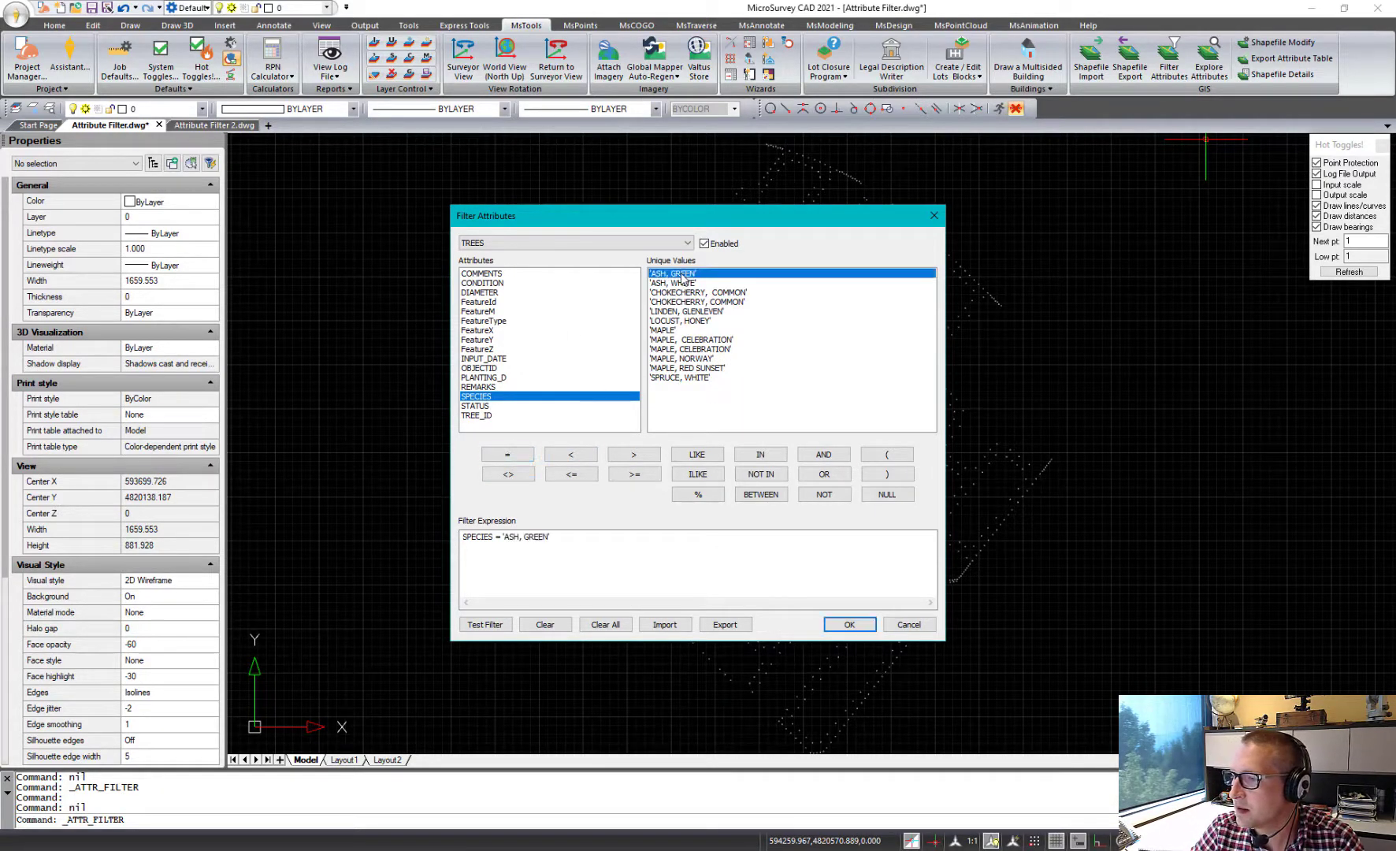
# - Extend the filter expression with OR SPECIES = 'ASH, WHITE', including the equals operator between attribute and value
pyautogui.click(824, 474)
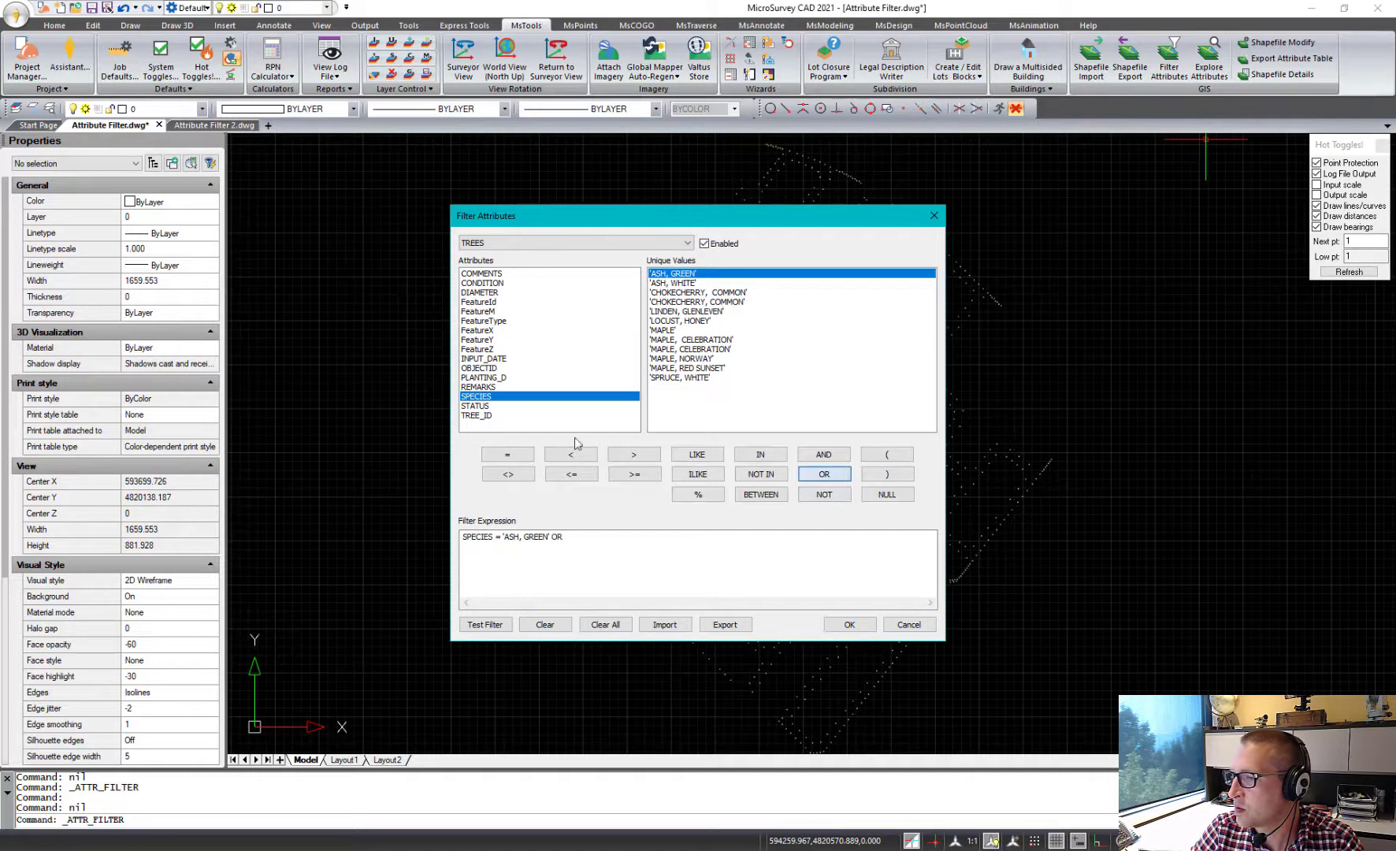
pyautogui.doubleClick(483, 396)
pyautogui.click(685, 283)
pyautogui.doubleClick(685, 284)
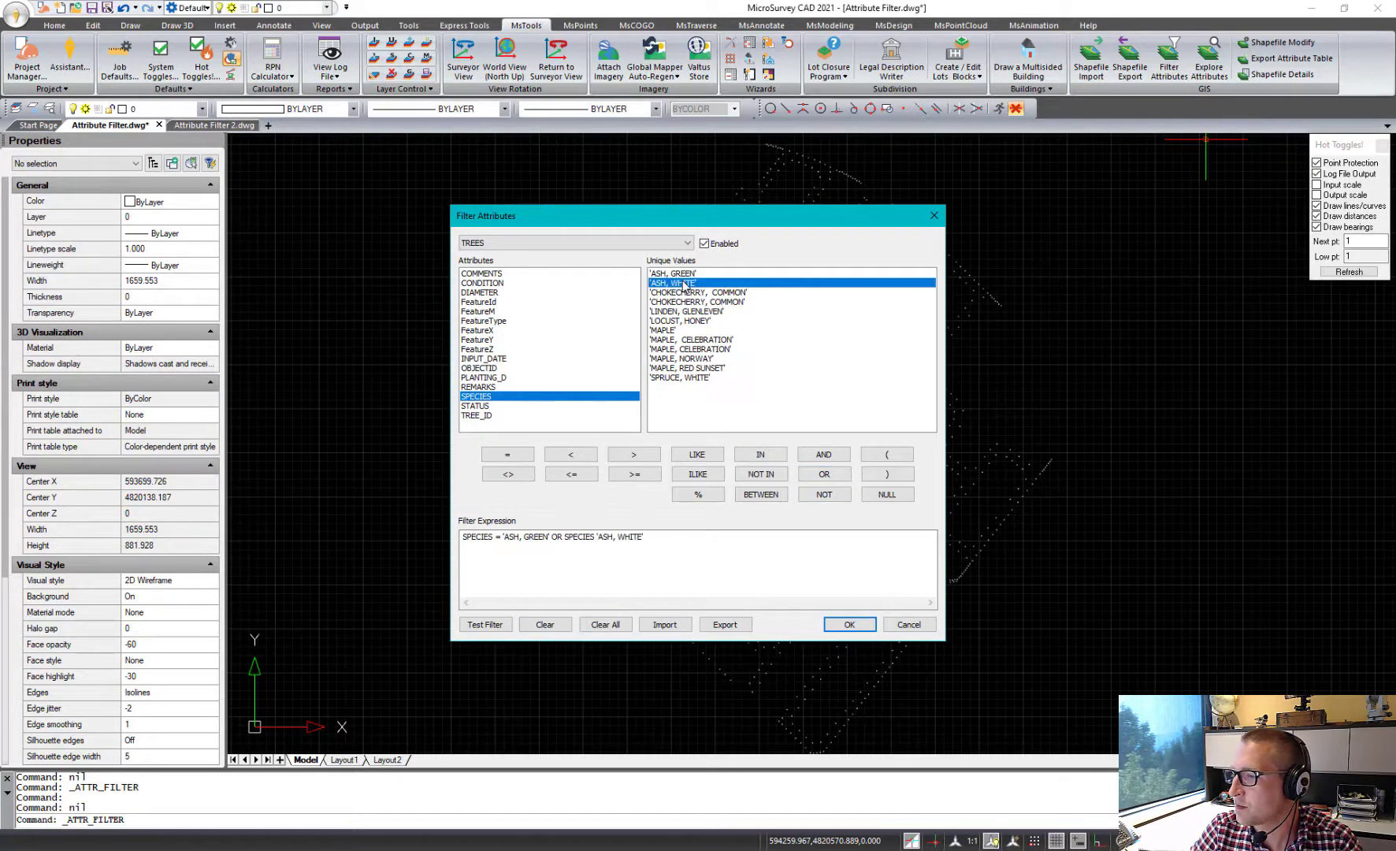
pyautogui.moveTo(645, 539); pyautogui.dragTo(594, 554)
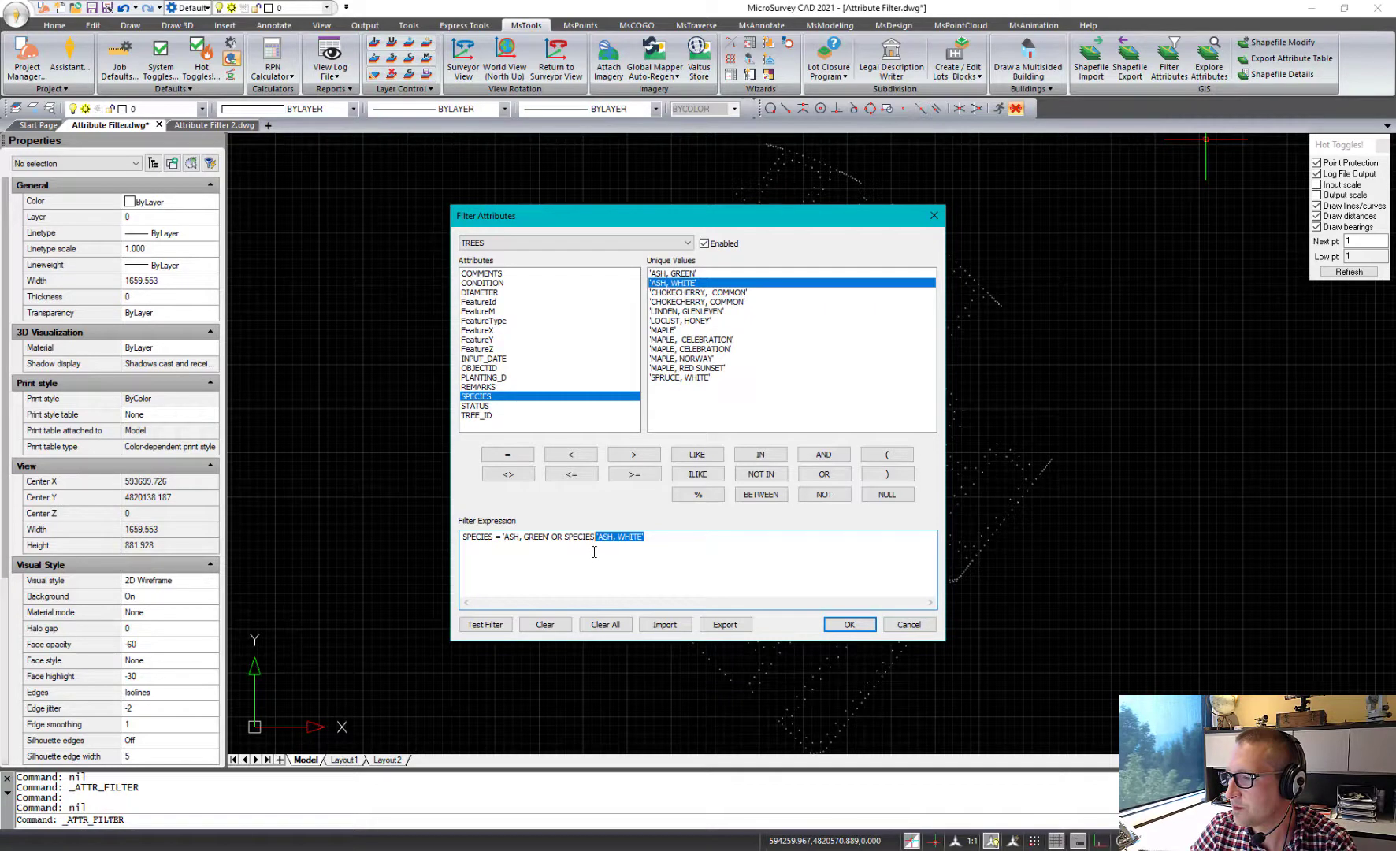
pyautogui.press('Delete')
pyautogui.click(505, 455)
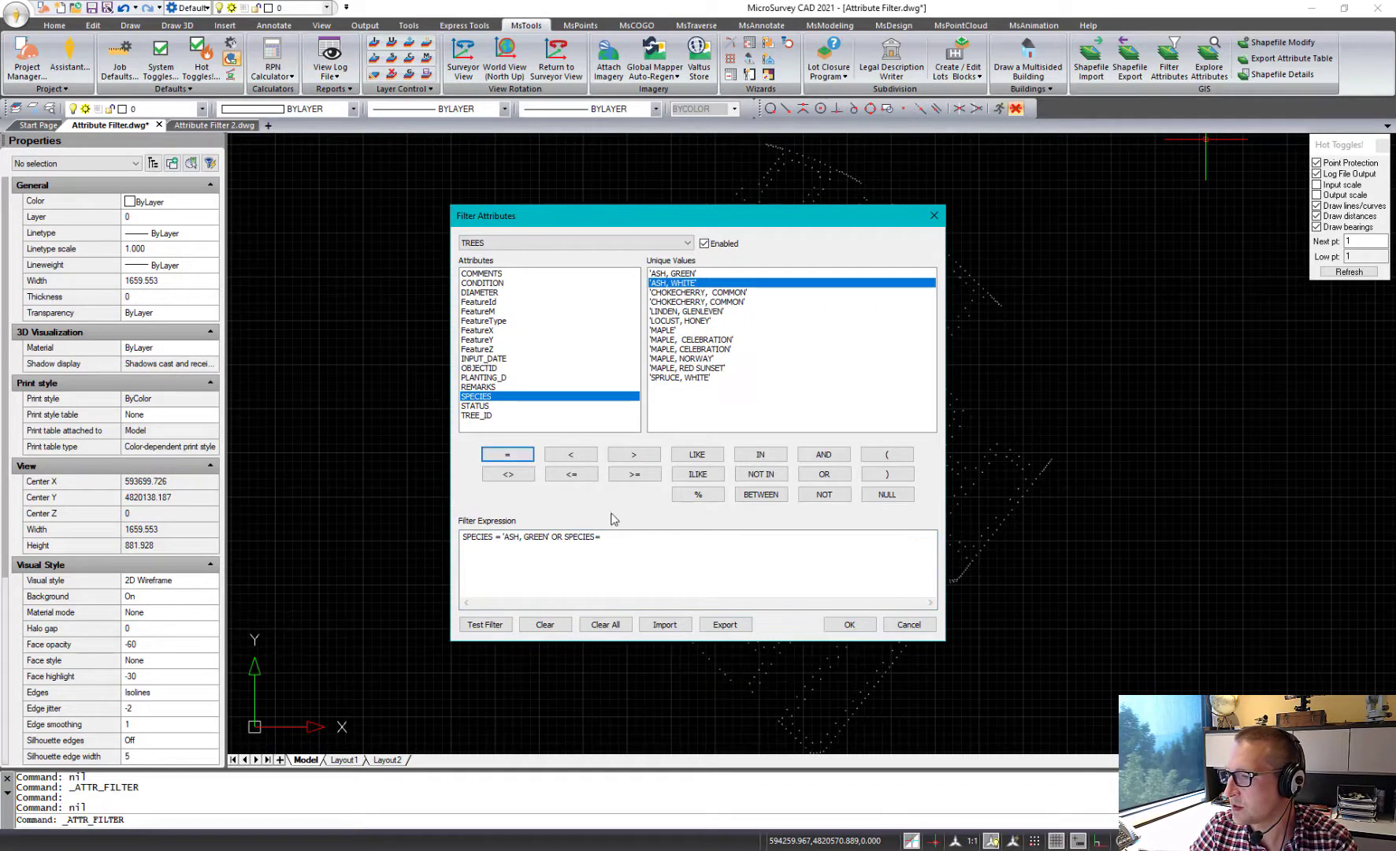
pyautogui.doubleClick(703, 286)
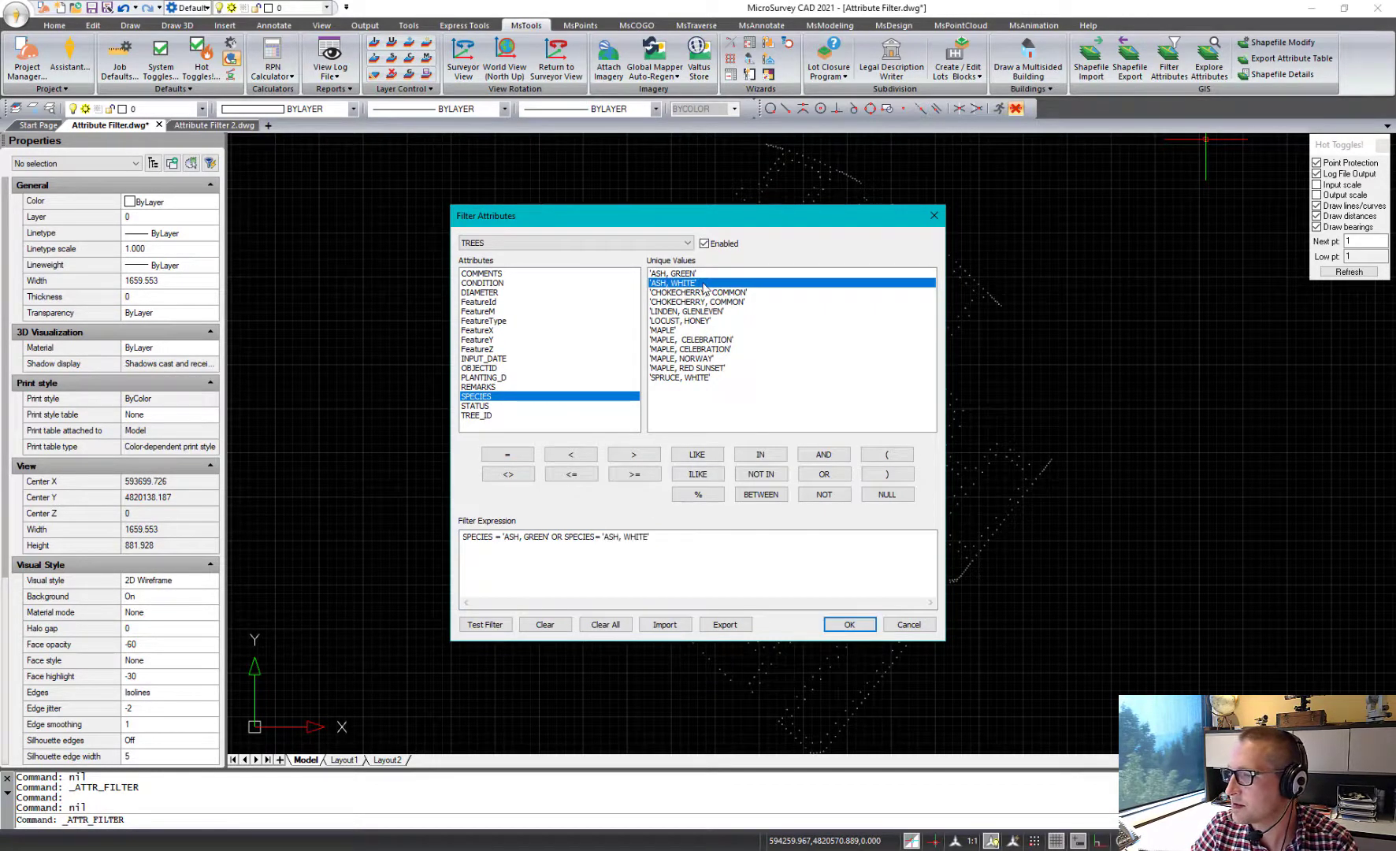
pyautogui.click(596, 538)
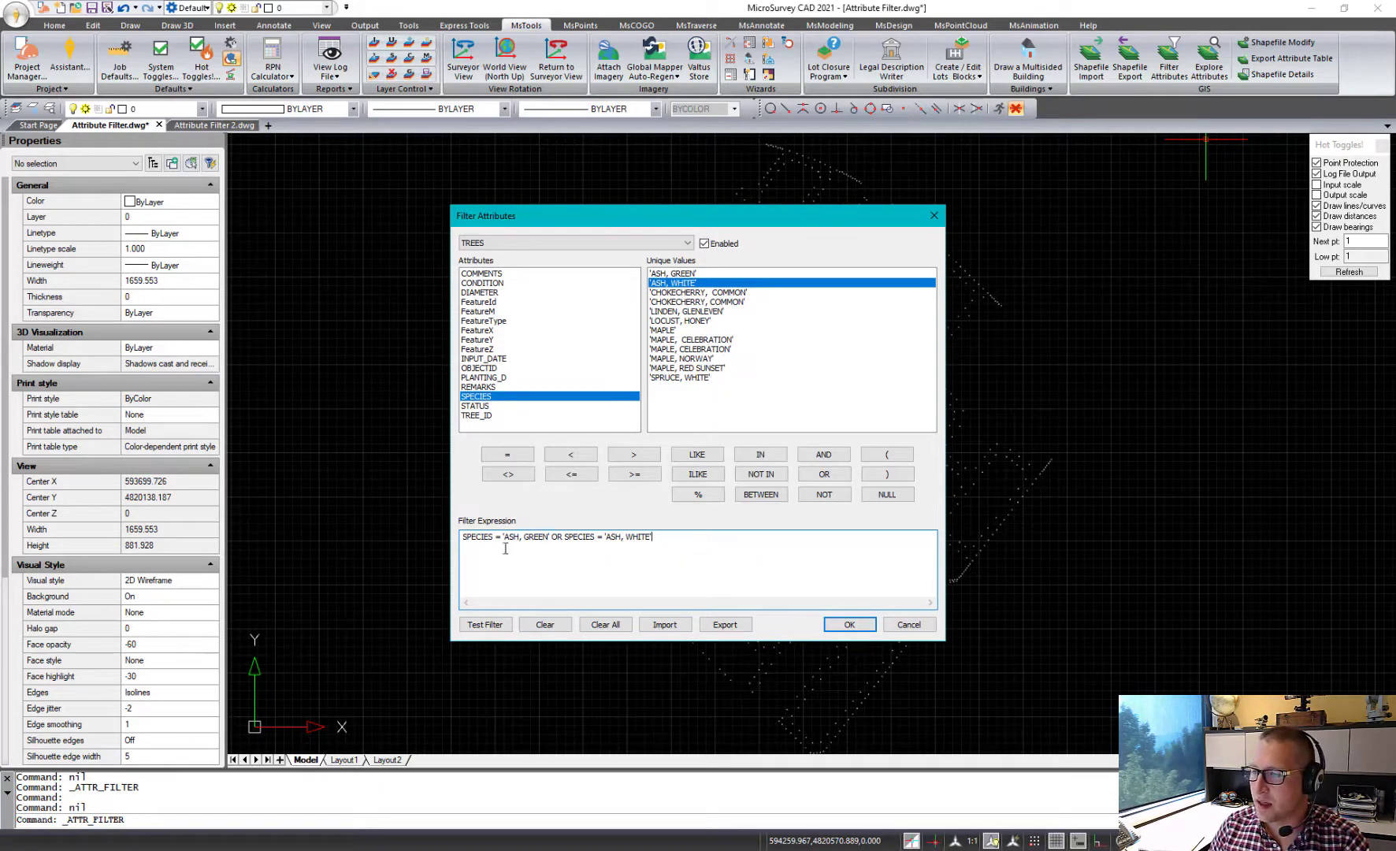
pyautogui.moveTo(473, 539); pyautogui.dragTo(646, 538)
pyautogui.click(686, 549)
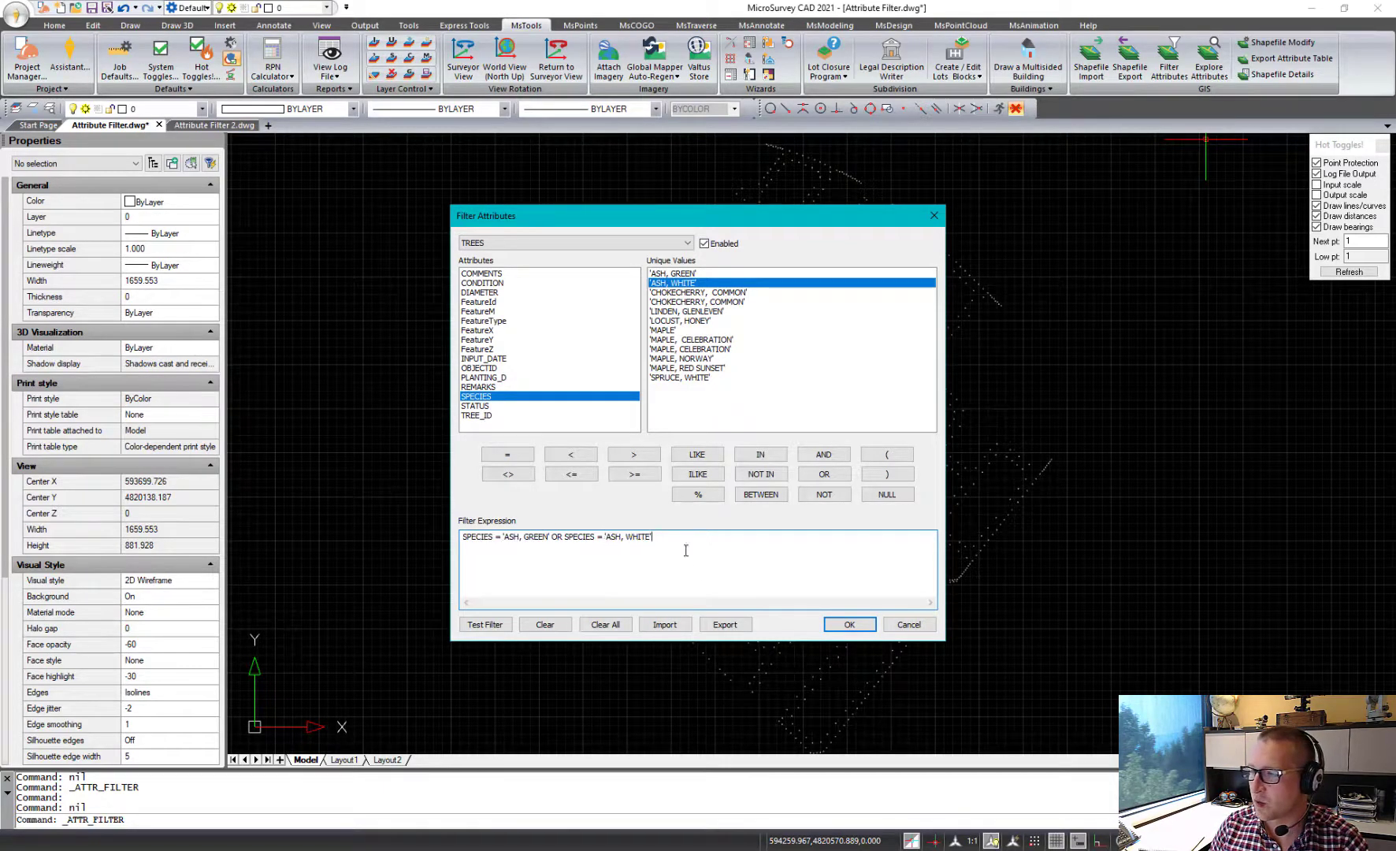
# - Test the species filter by scanning its matching tree records, and apply it to the drawing
pyautogui.click(484, 624)
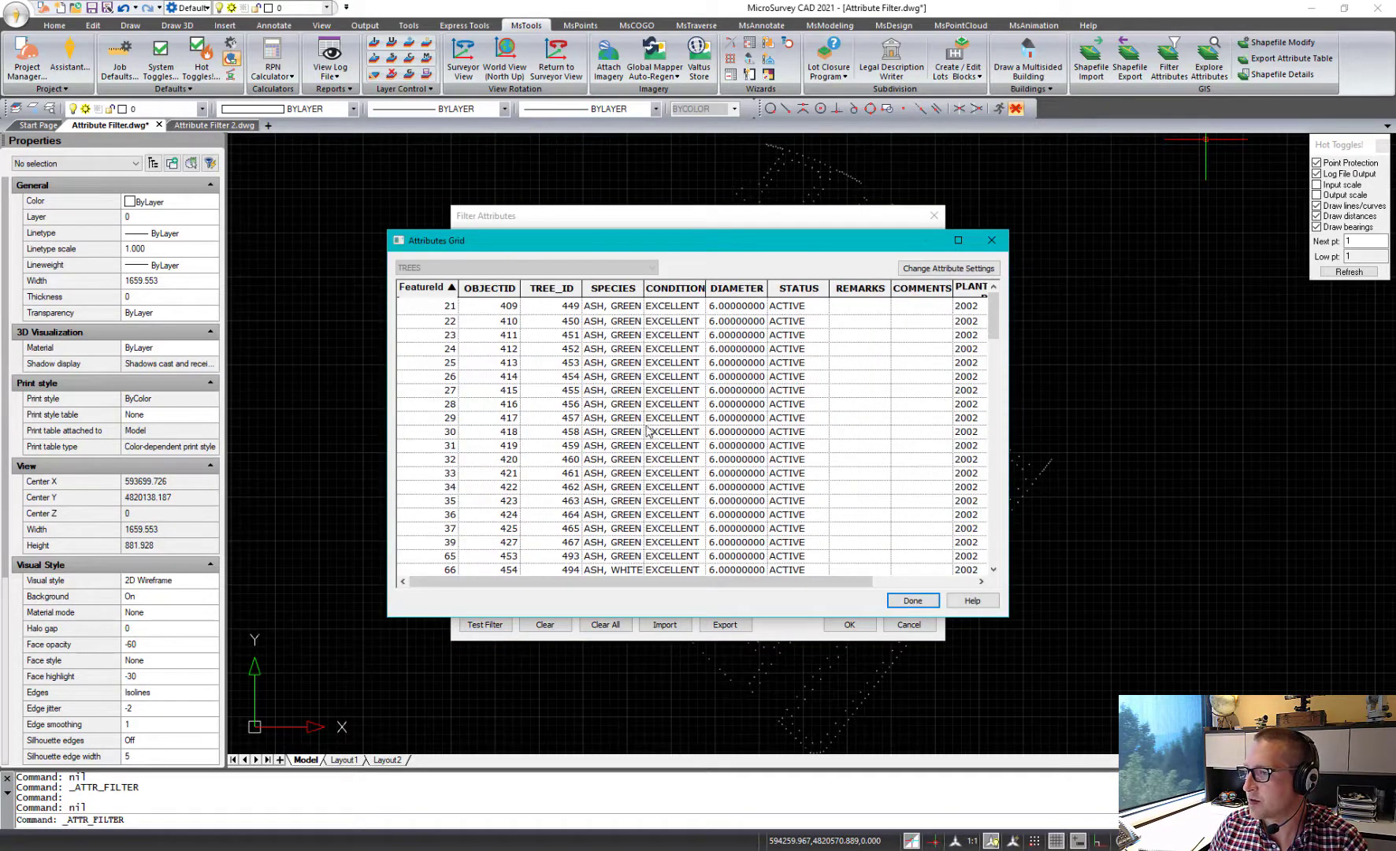
pyautogui.moveTo(997, 315); pyautogui.dragTo(999, 520)
pyautogui.click(927, 606)
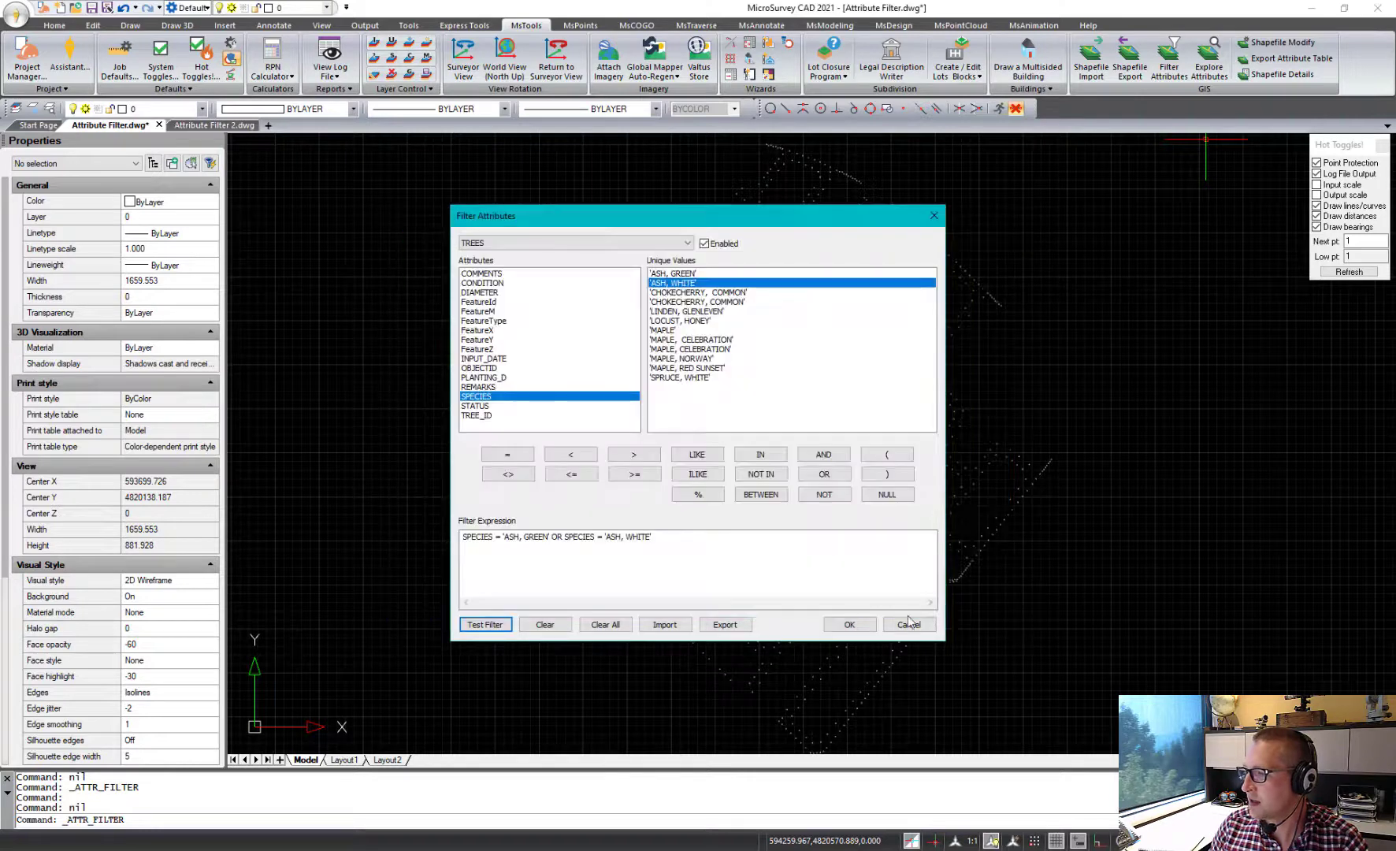
pyautogui.click(850, 624)
pyautogui.moveTo(760, 445); pyautogui.dragTo(704, 469, button='middle')
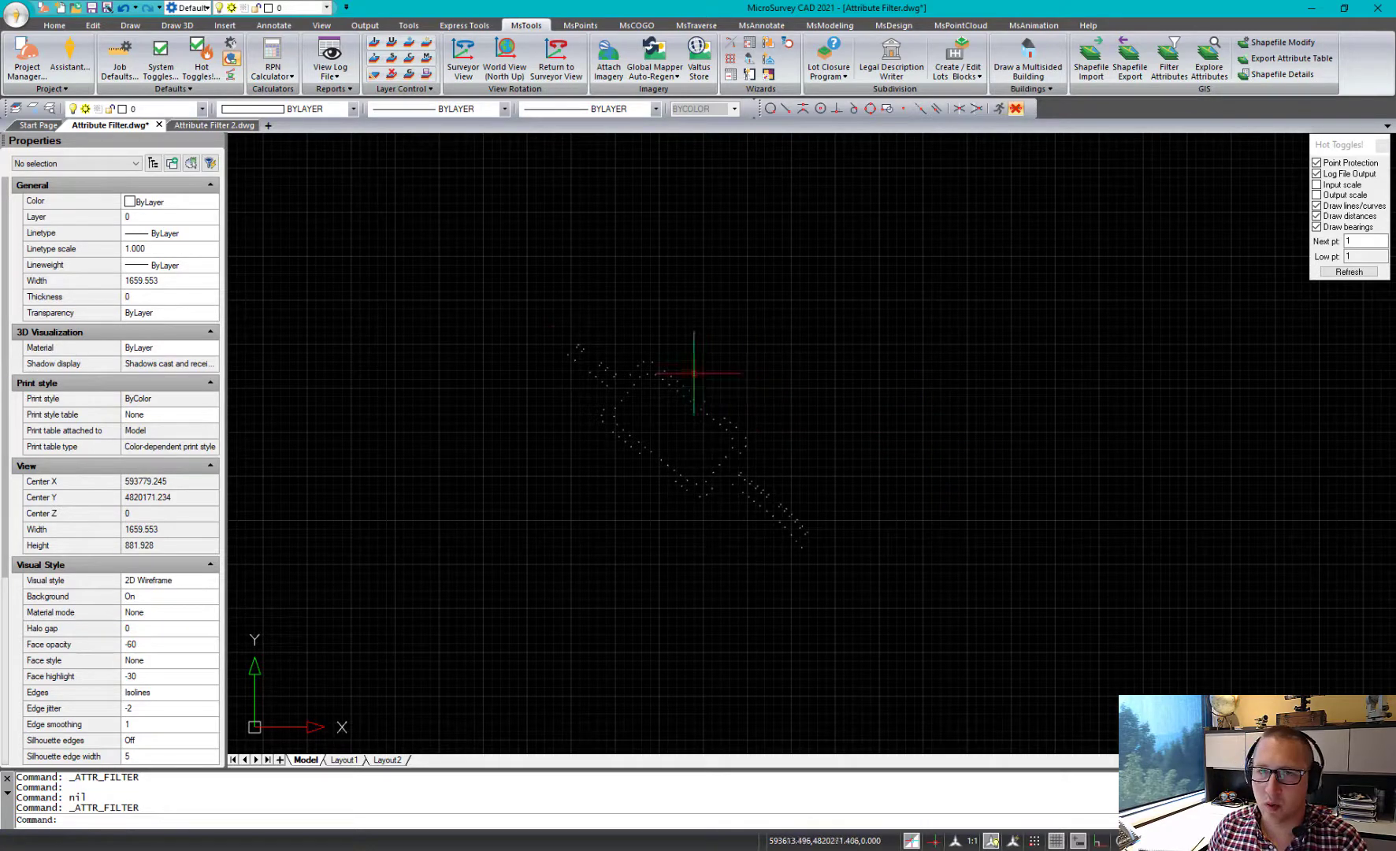
# - Switch to the Attribute Filter 2 drawing and orbit its contour lines to a lower 3D viewing angle
pyautogui.click(211, 125)
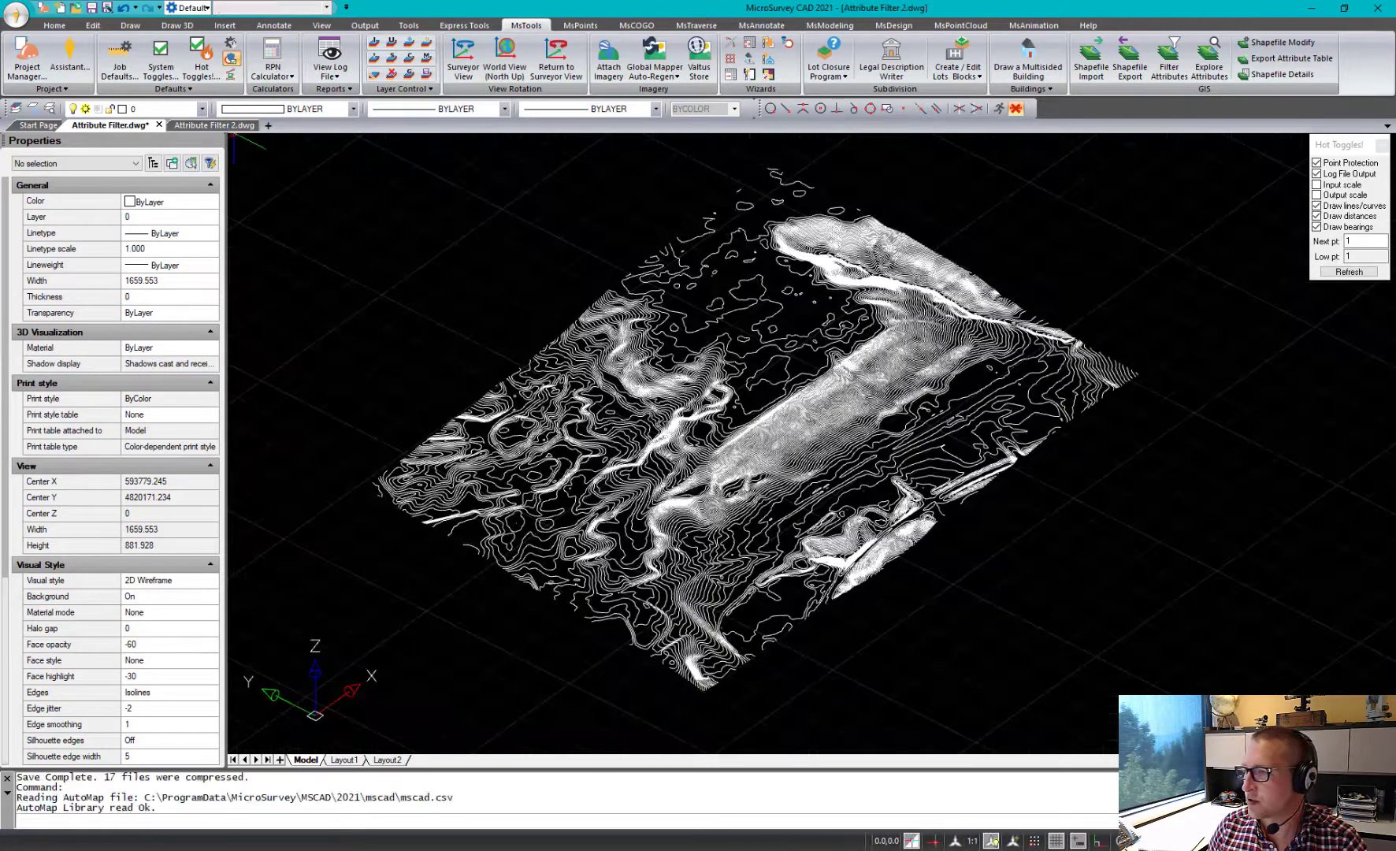
pyautogui.moveTo(941, 396); pyautogui.dragTo(941, 397, button='middle')
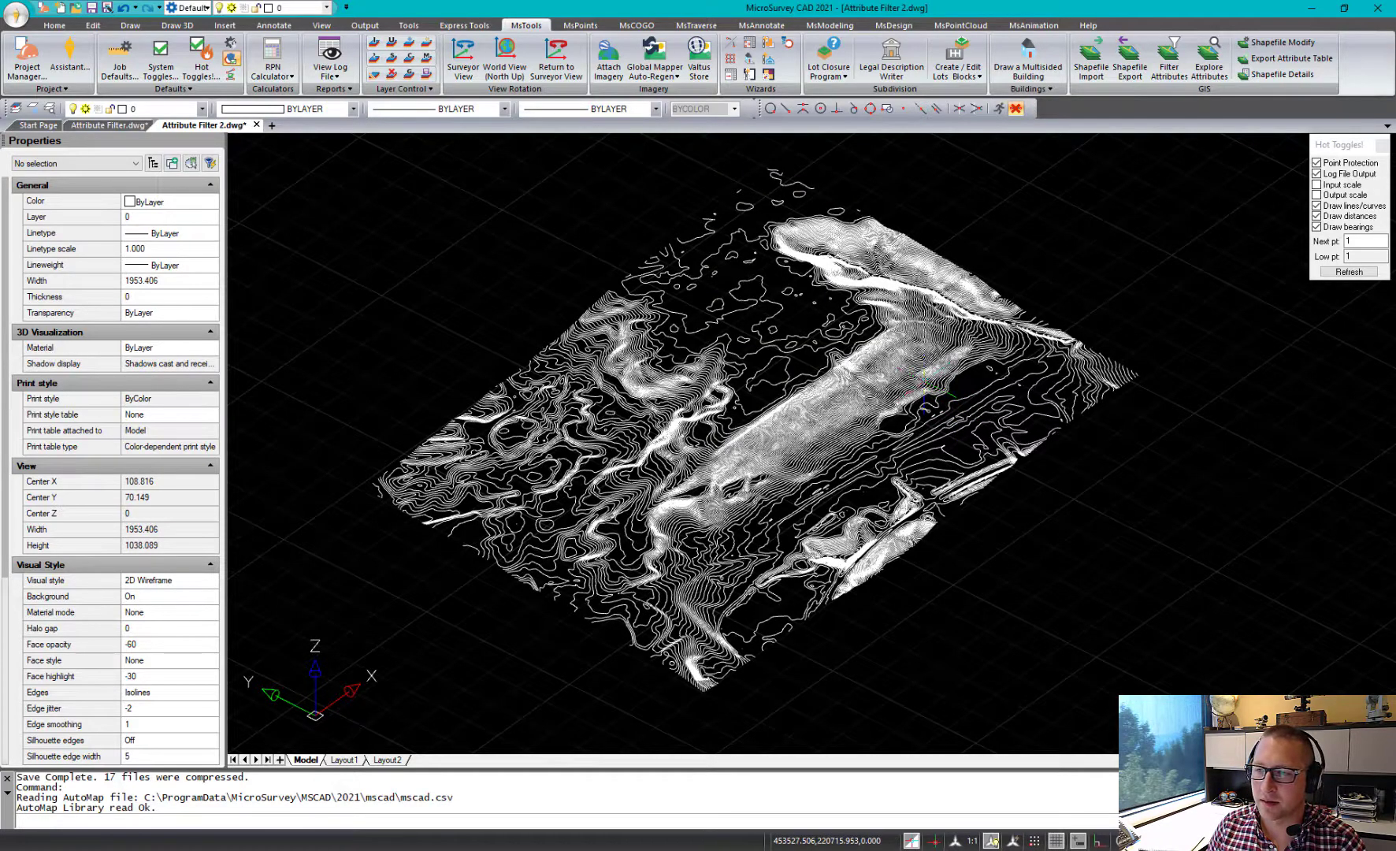
pyautogui.keyDown('shift'); pyautogui.moveTo(794, 443); pyautogui.dragTo(762, 423, button='middle'); pyautogui.keyUp('shift')
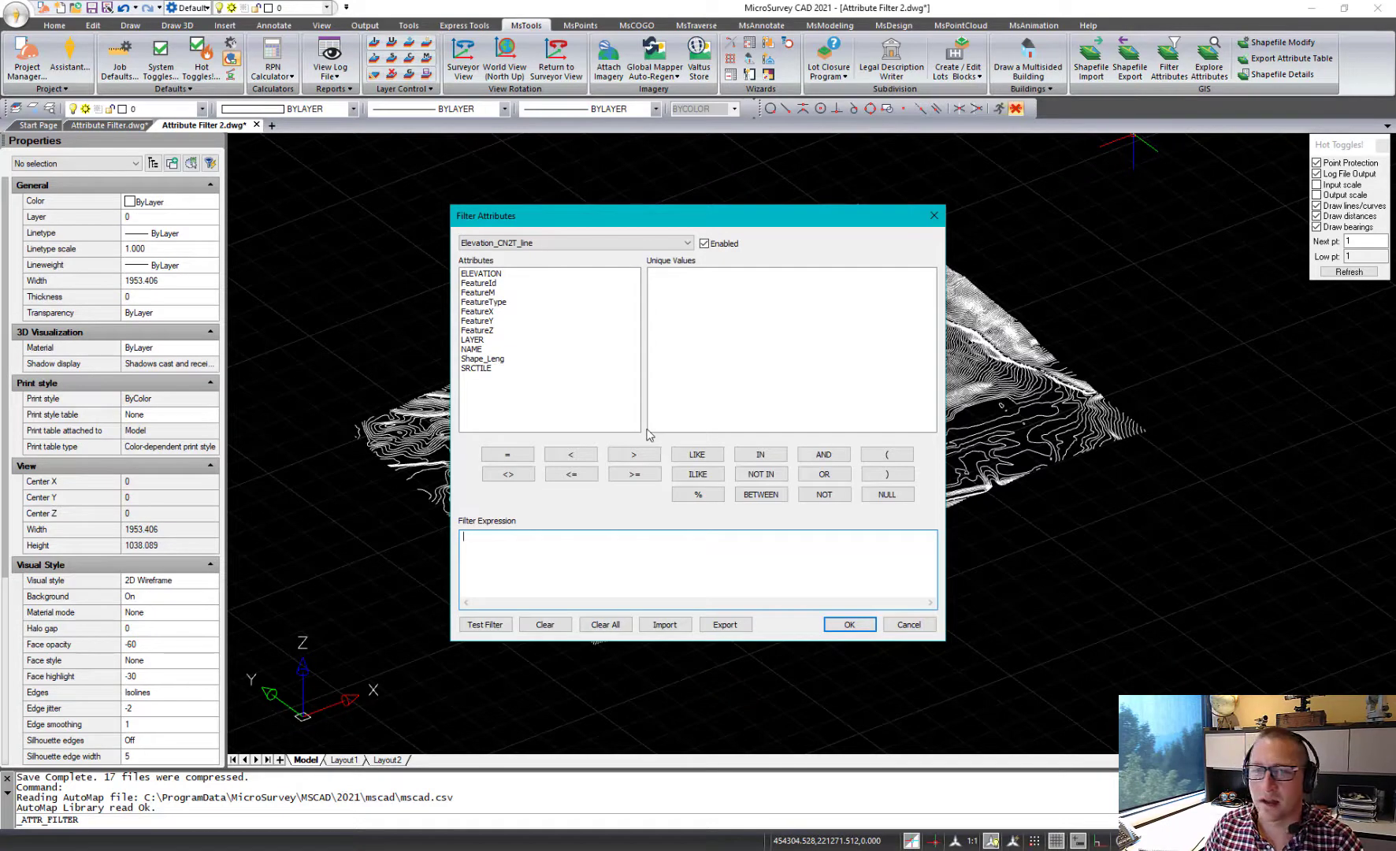
# - Import the saved filter file Elevations.json into the attribute filter for Elevation_CN2T_line
pyautogui.click(685, 569)
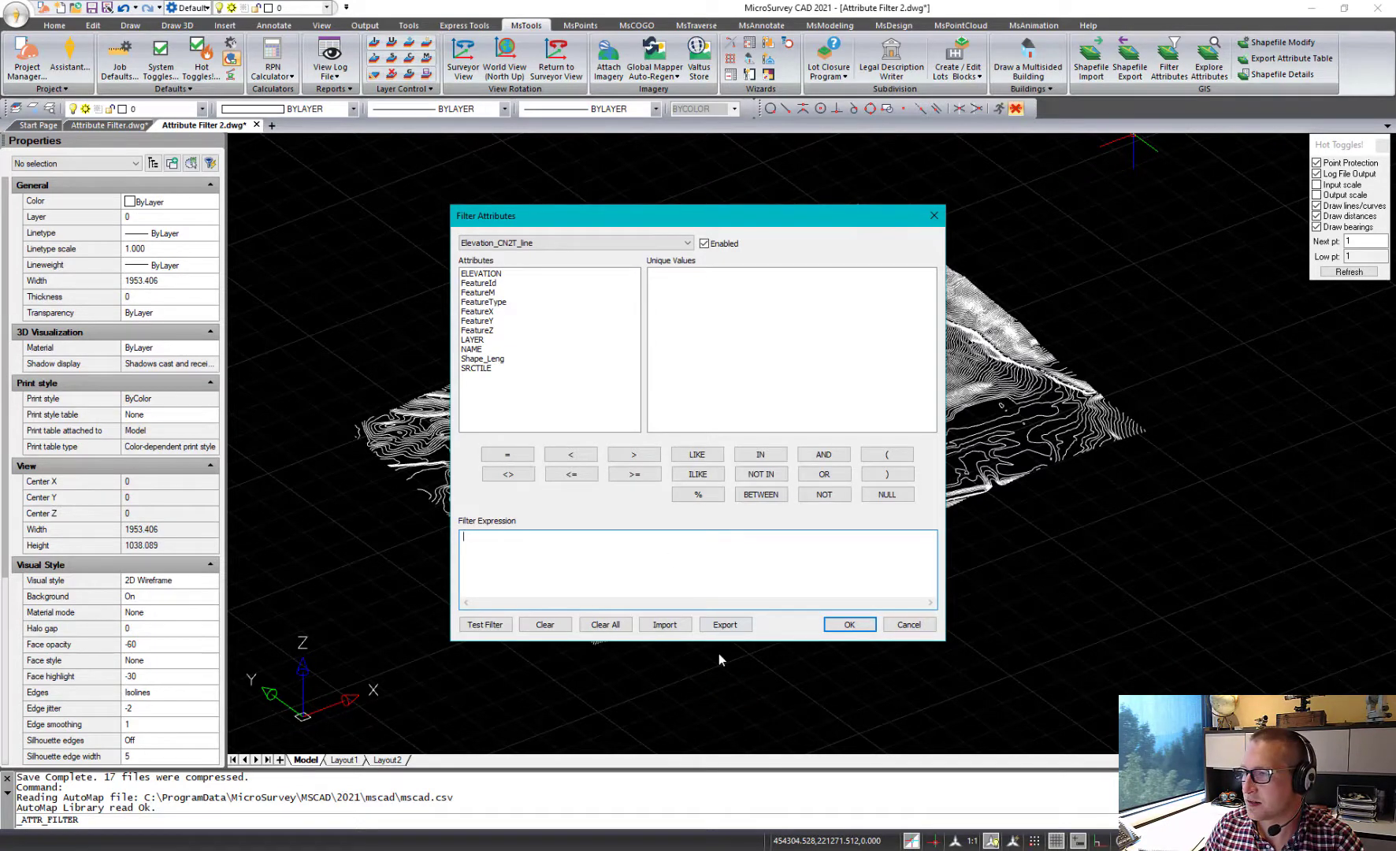
pyautogui.click(666, 625)
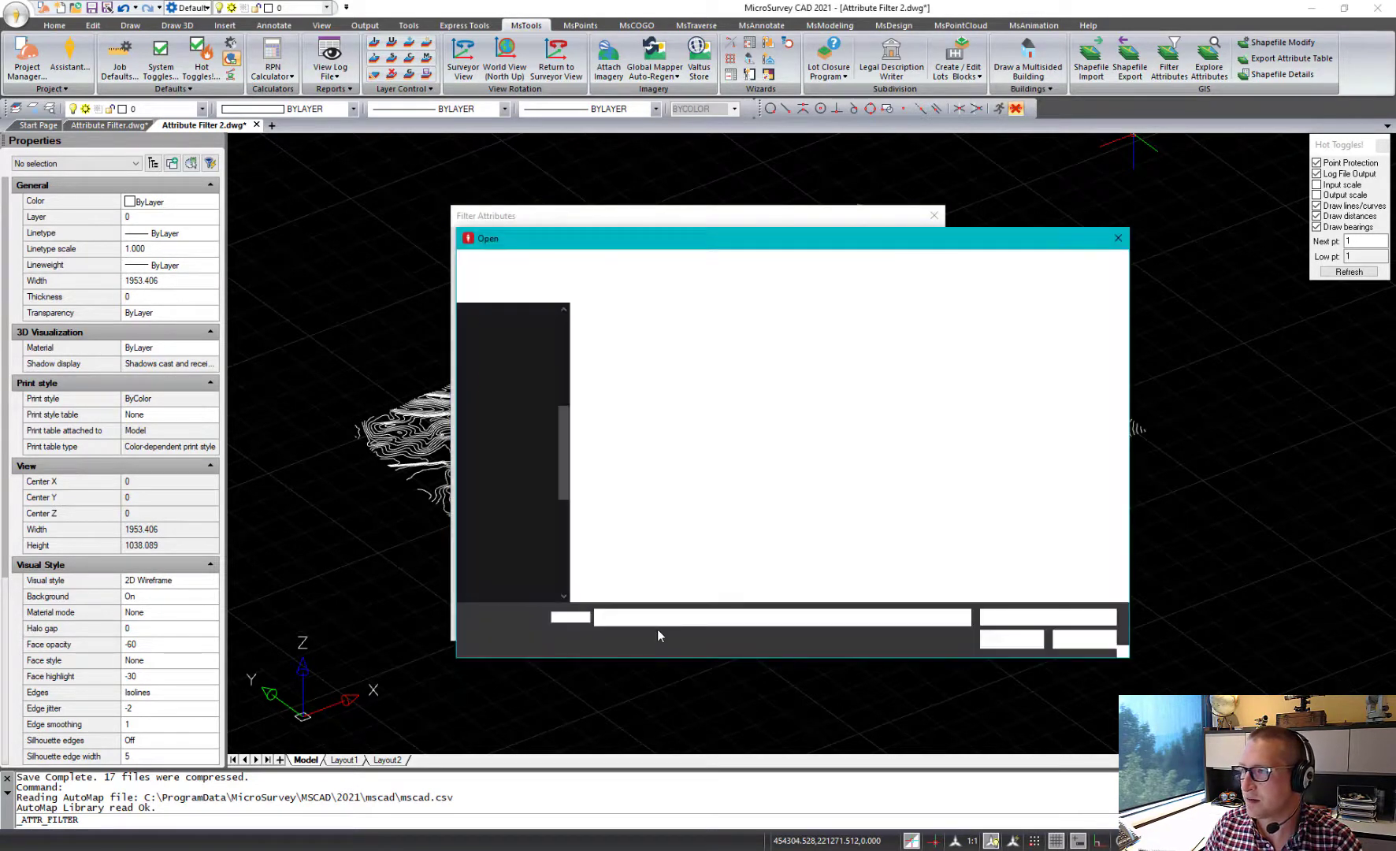
pyautogui.click(639, 364)
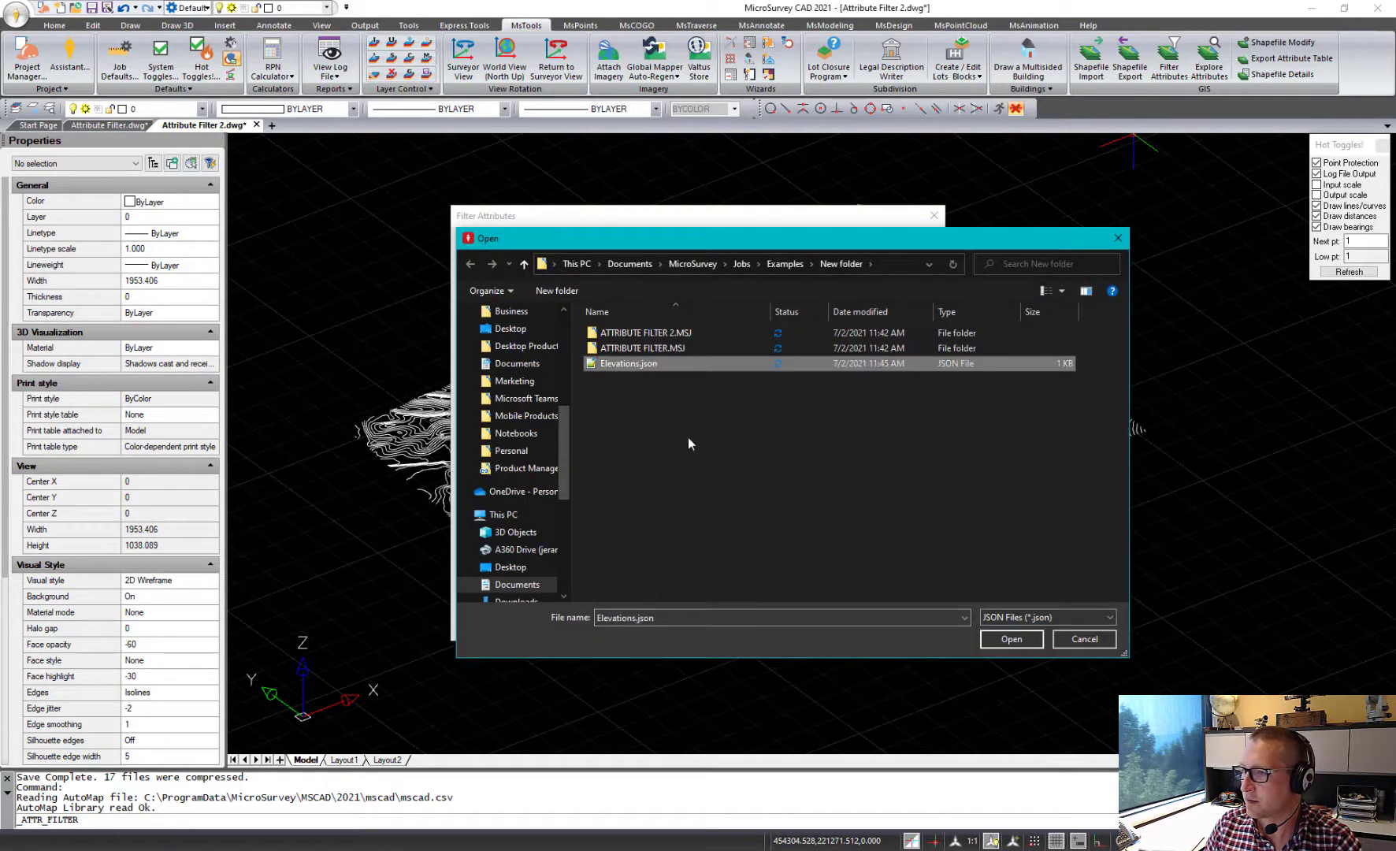
pyautogui.click(1010, 639)
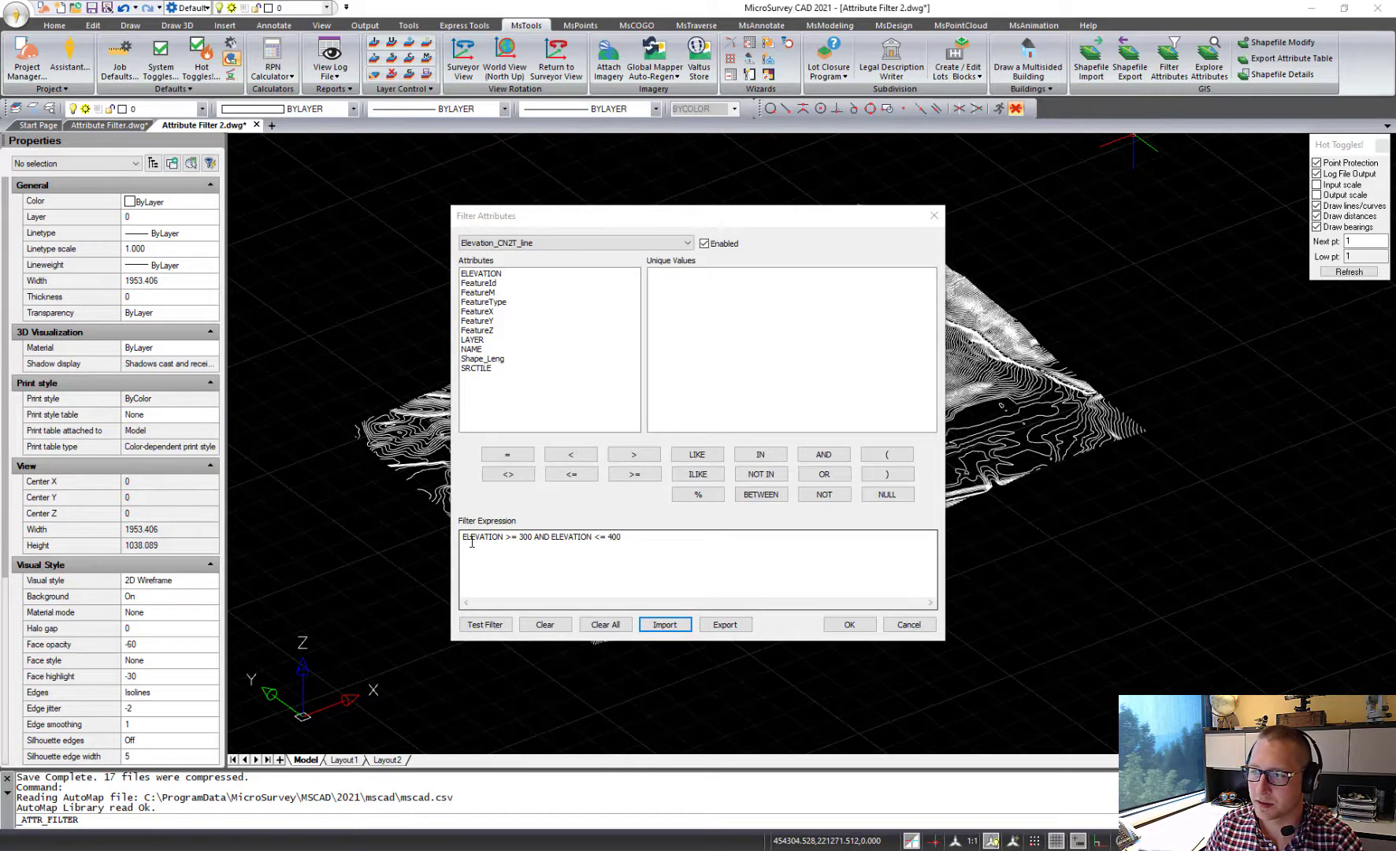
# - Test the ELEVATION >= 300 AND ELEVATION <= 400 filter by scanning its matching records, and apply it to the contours
pyautogui.moveTo(467, 541); pyautogui.dragTo(544, 545)
pyautogui.click(541, 550)
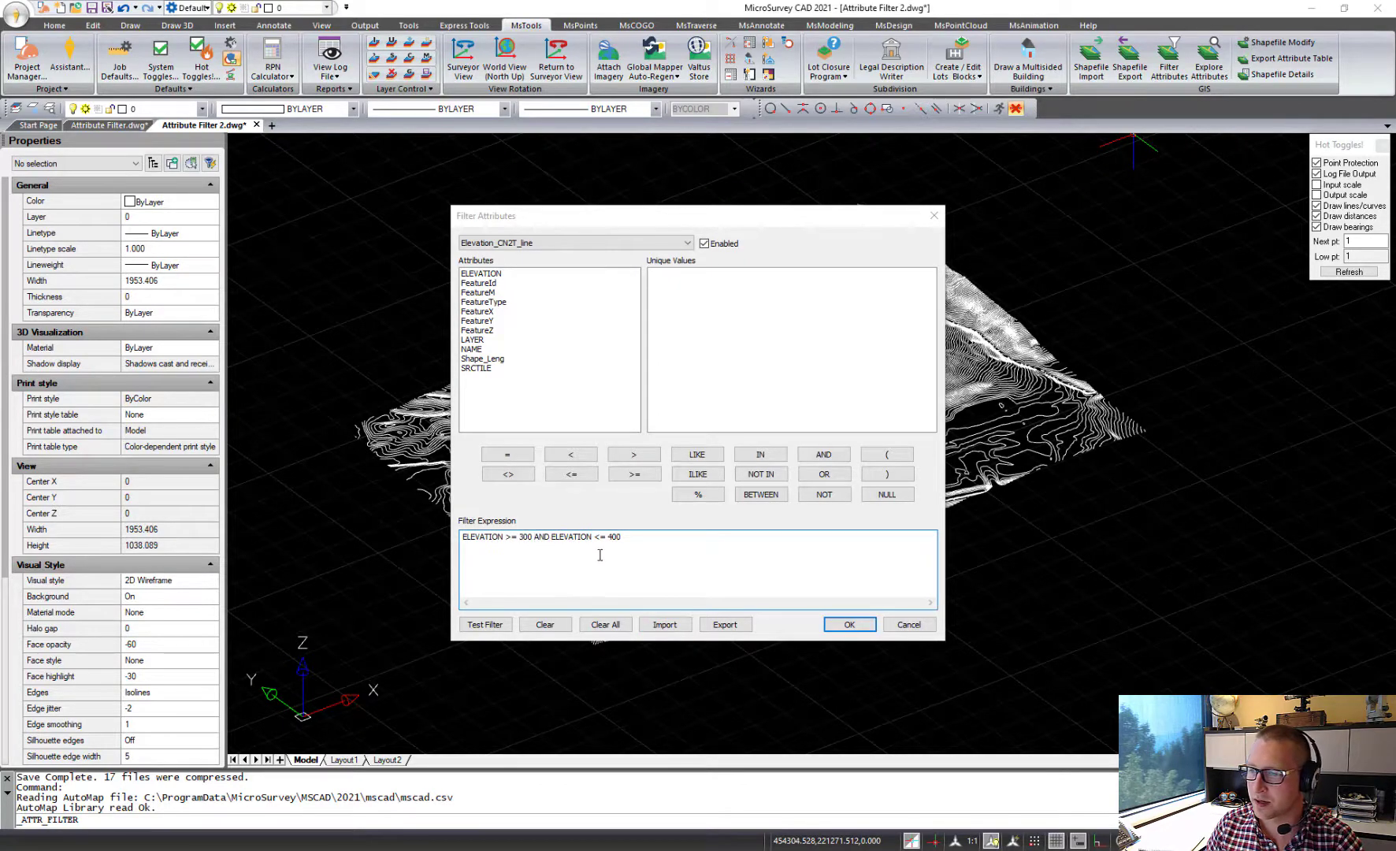
pyautogui.moveTo(621, 538); pyautogui.dragTo(551, 539)
pyautogui.click(672, 544)
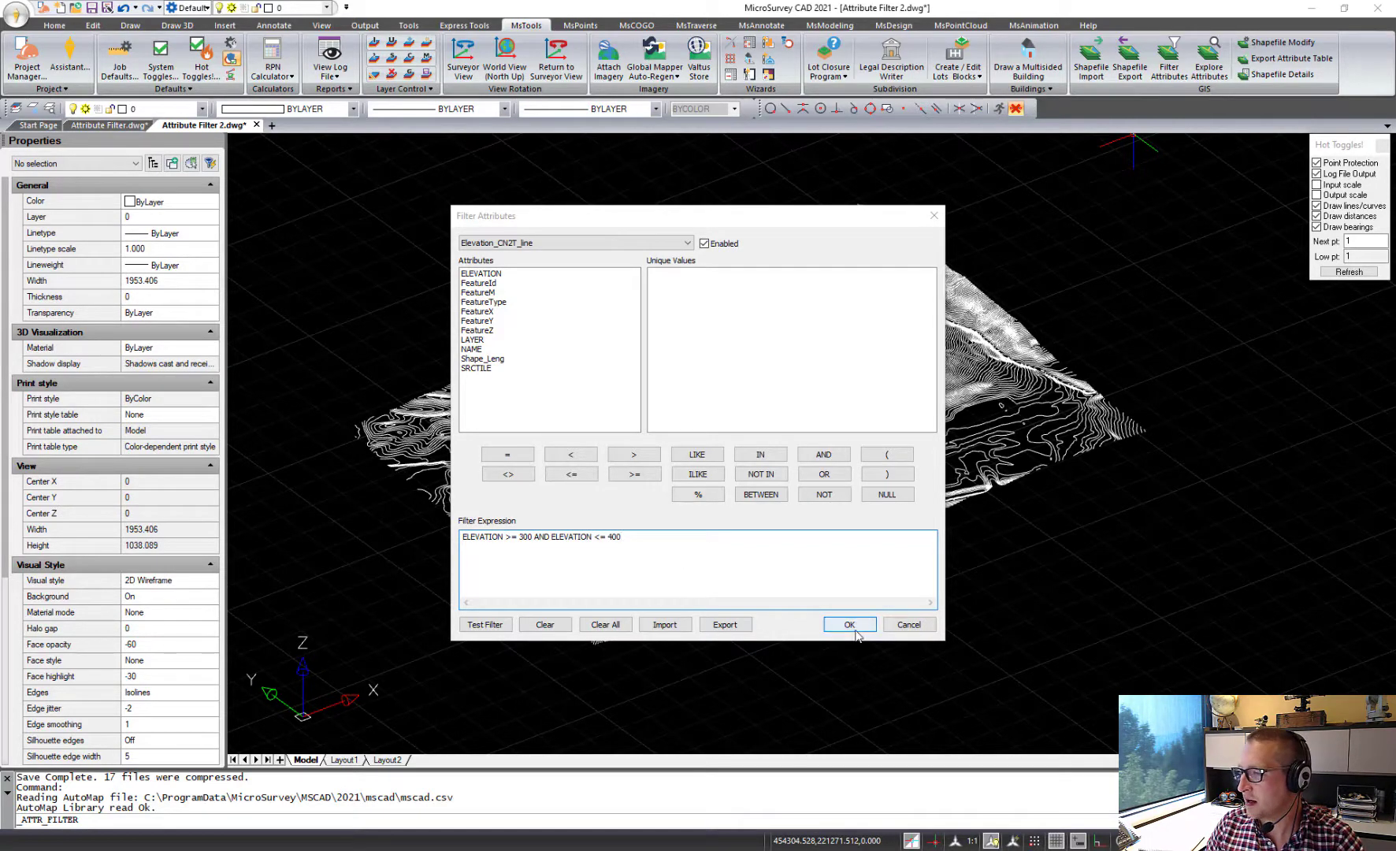
pyautogui.click(485, 624)
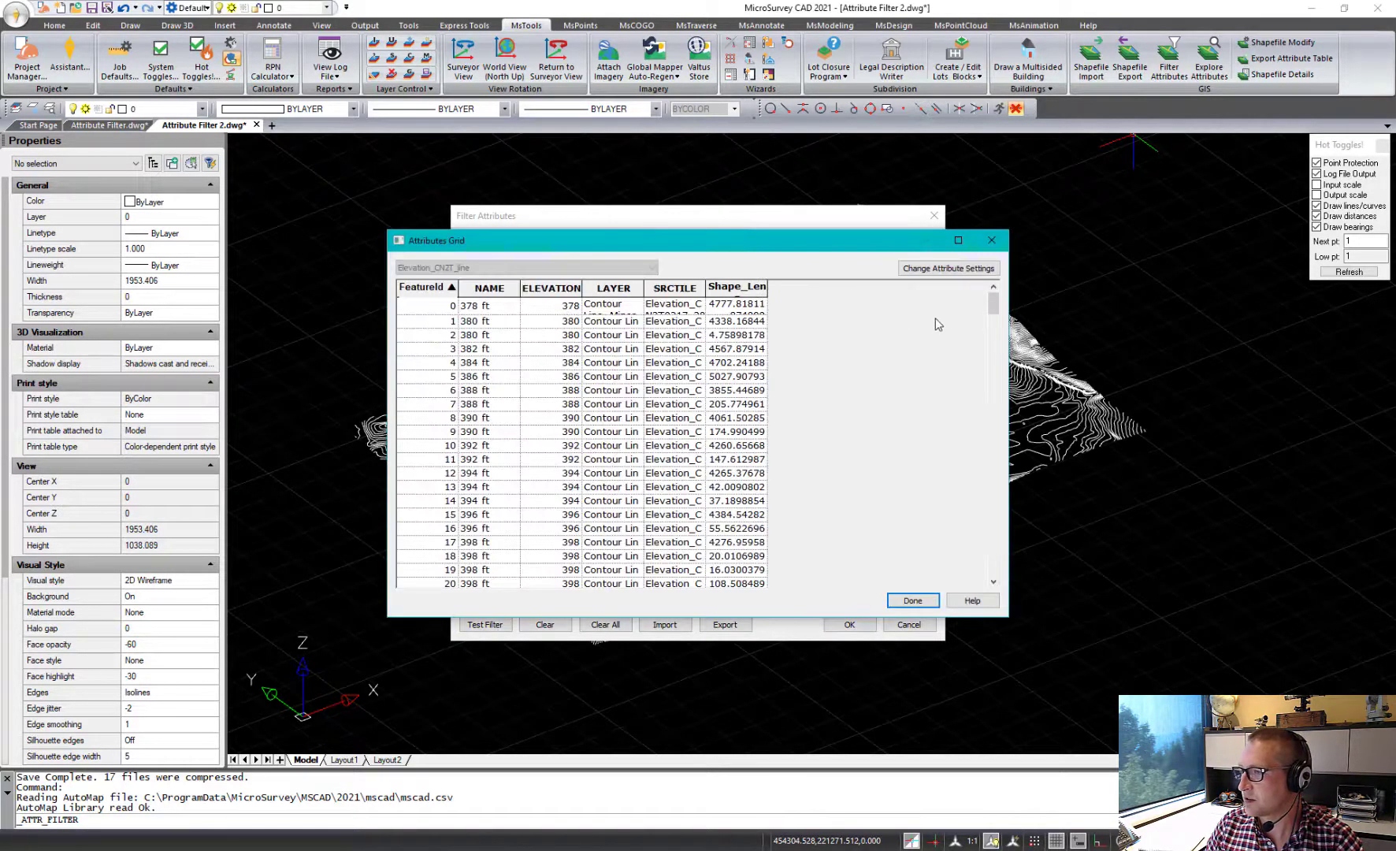
pyautogui.moveTo(993, 304); pyautogui.dragTo(949, 646)
pyautogui.click(912, 601)
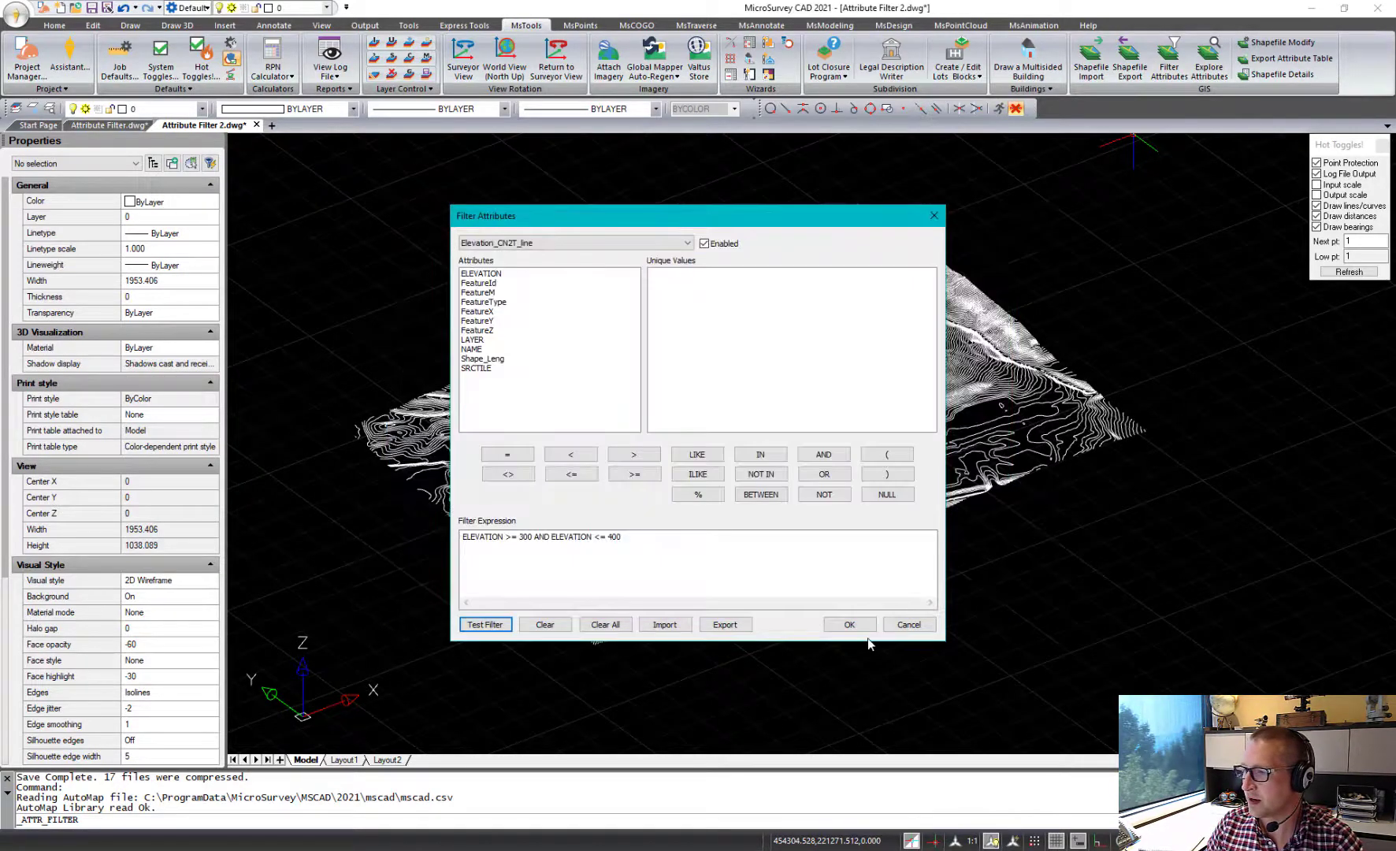
pyautogui.click(872, 626)
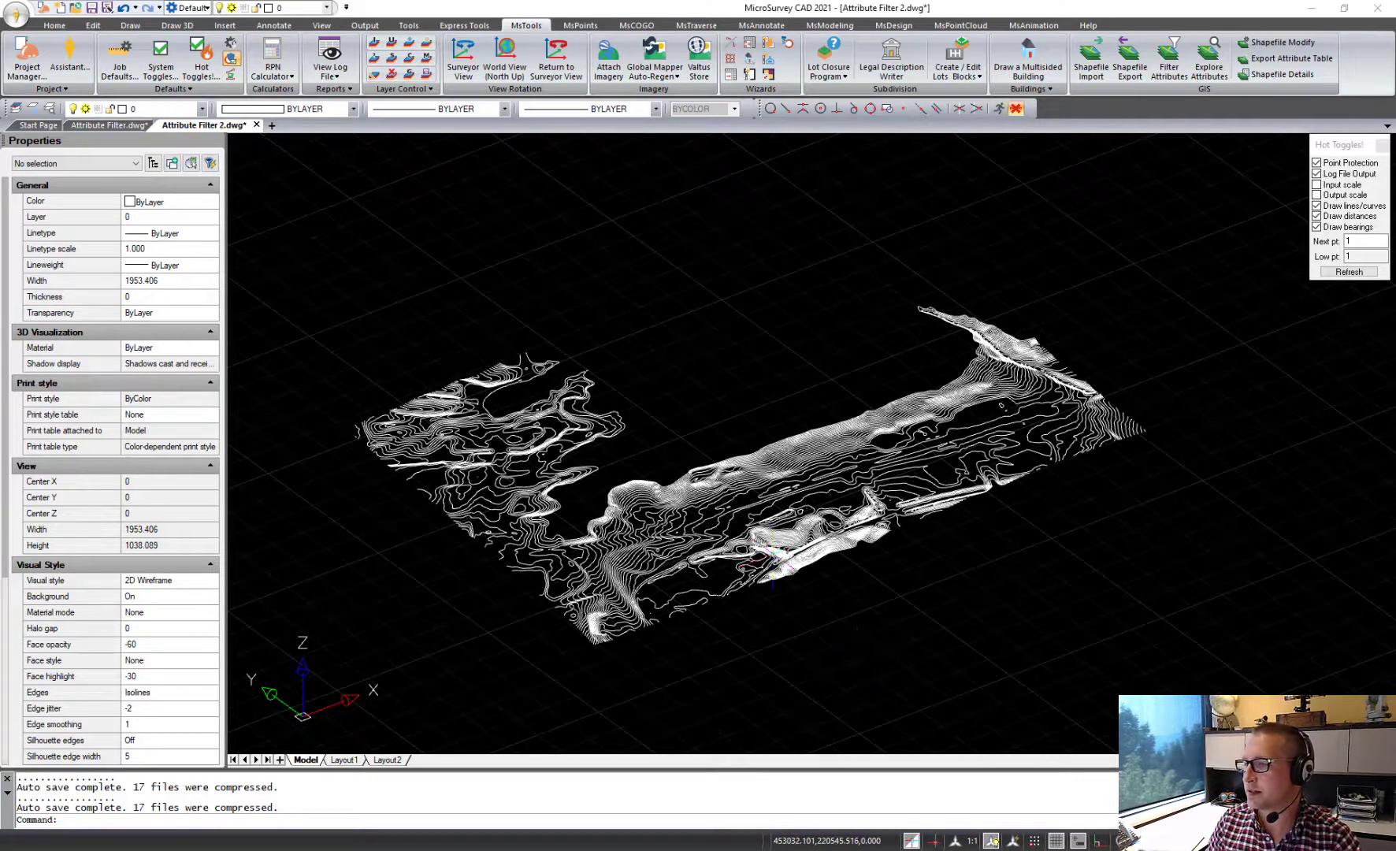
# - Inspect the filtered contours from another 3D angle and view the GIS attributes of one contour polyline
pyautogui.moveTo(699, 607); pyautogui.dragTo(765, 553, button='middle')
pyautogui.keyDown('shift'); pyautogui.moveTo(708, 513); pyautogui.dragTo(784, 519, button='middle'); pyautogui.keyUp('shift')
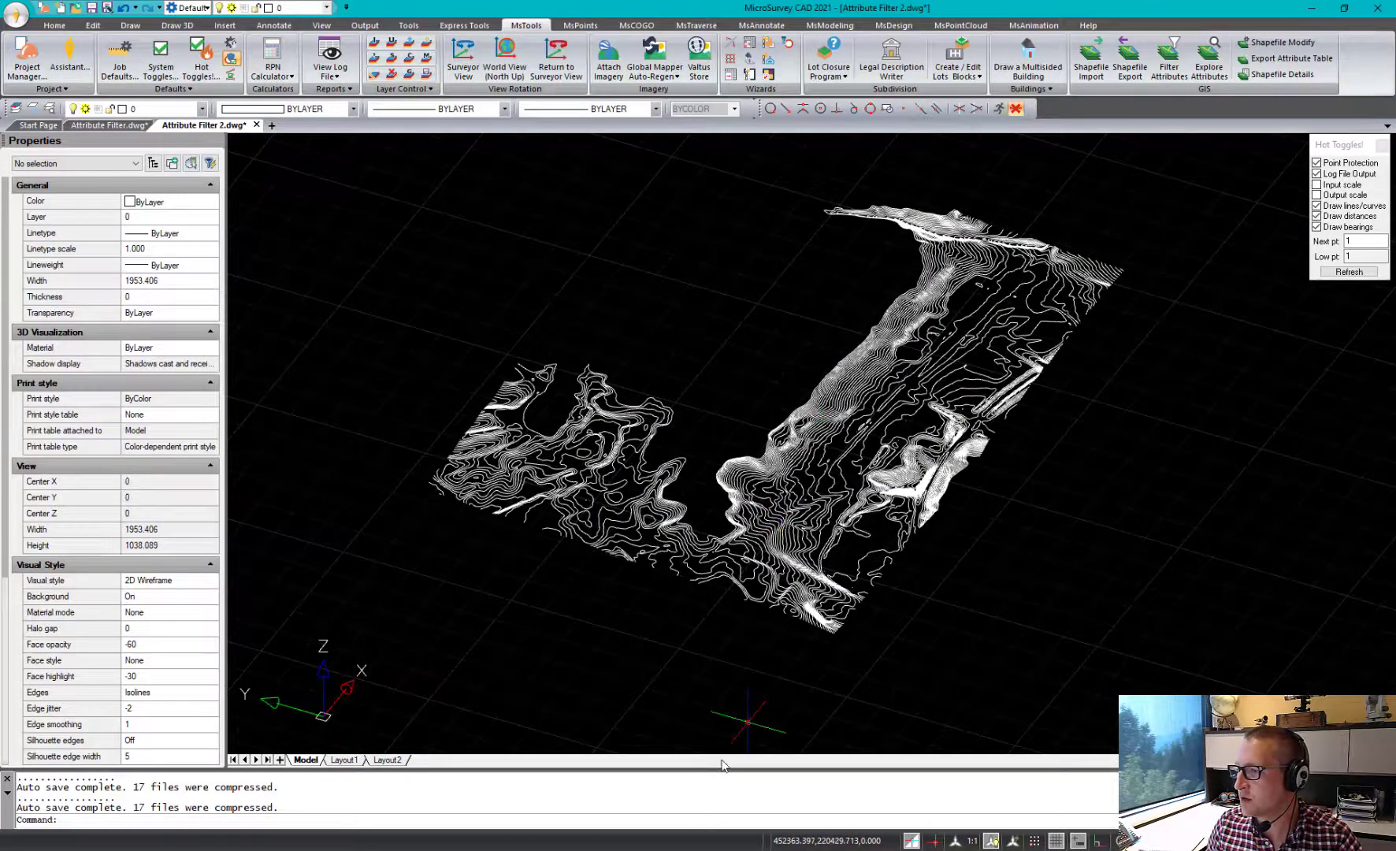
pyautogui.doubleClick(858, 455)
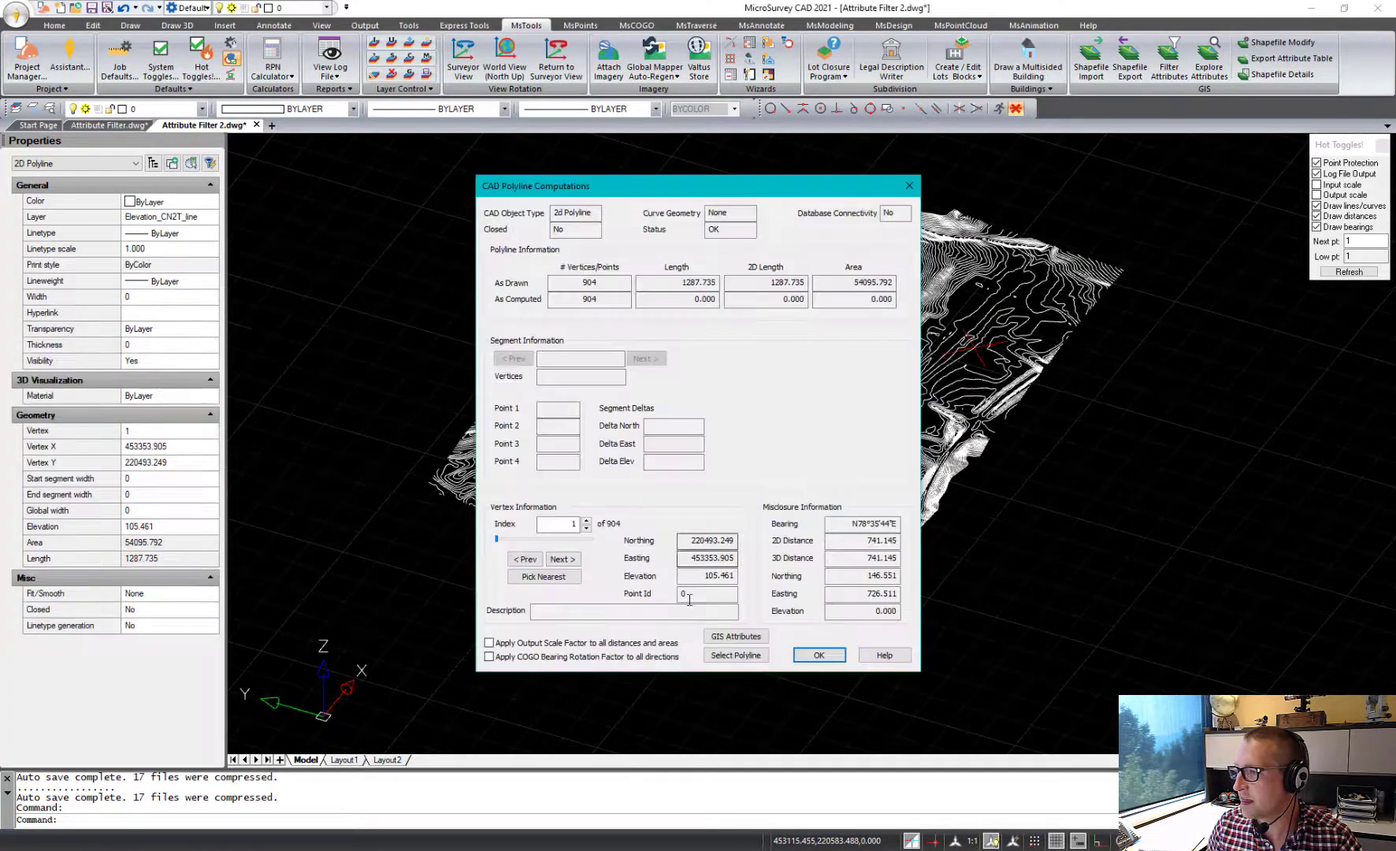
pyautogui.click(736, 636)
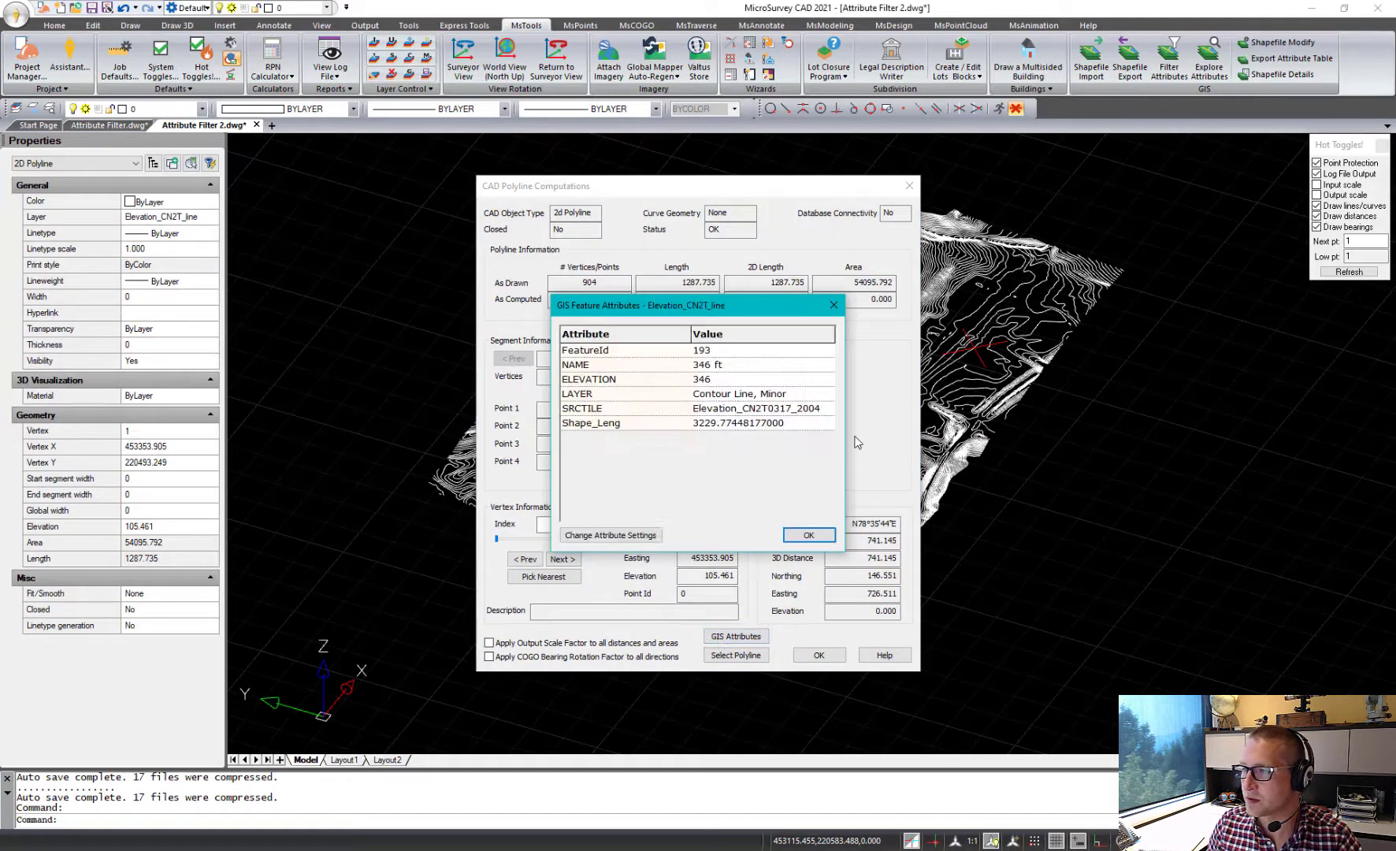
# - Close the GIS attributes and the polyline computations of the inspected contour
pyautogui.click(807, 535)
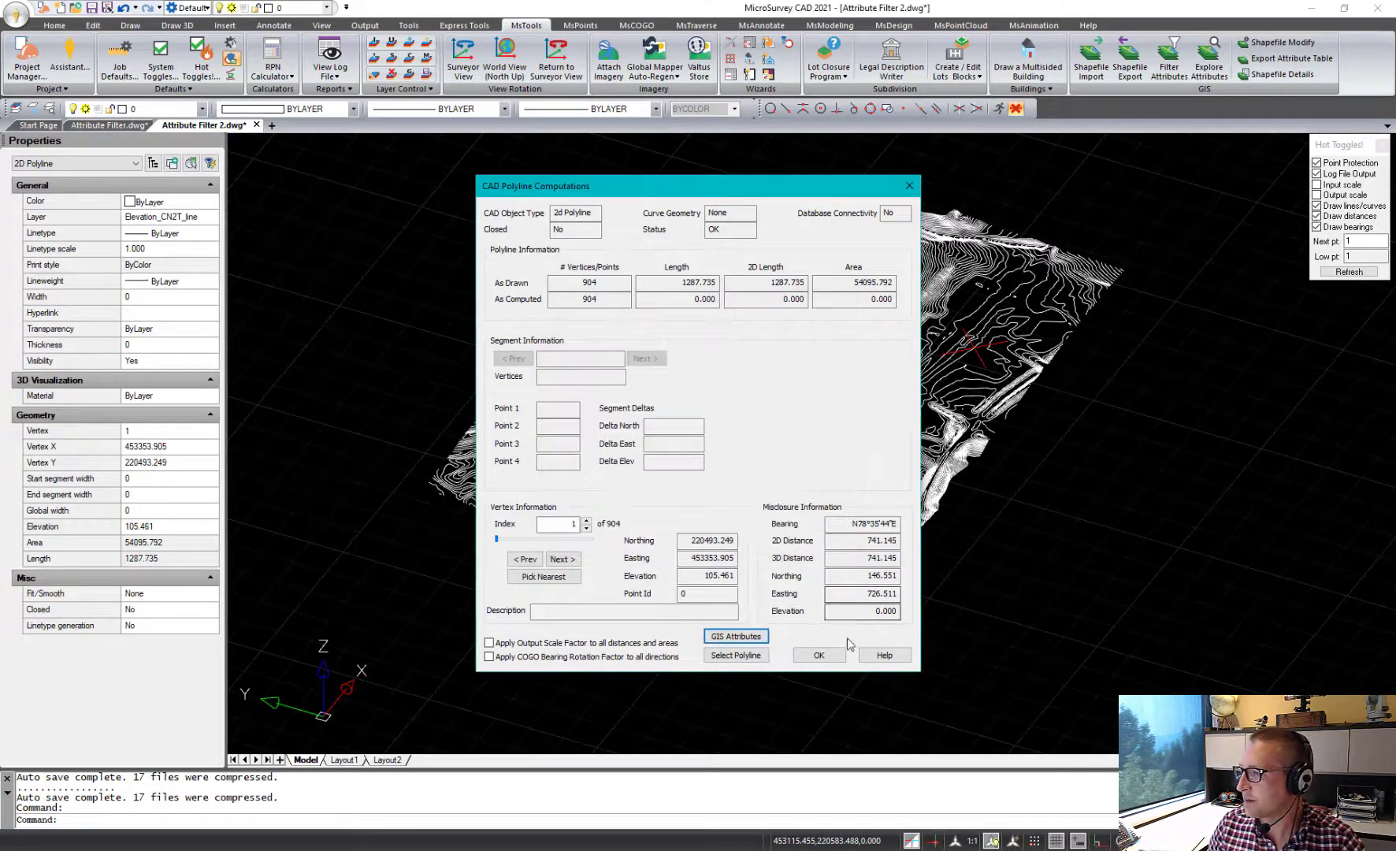
pyautogui.click(840, 657)
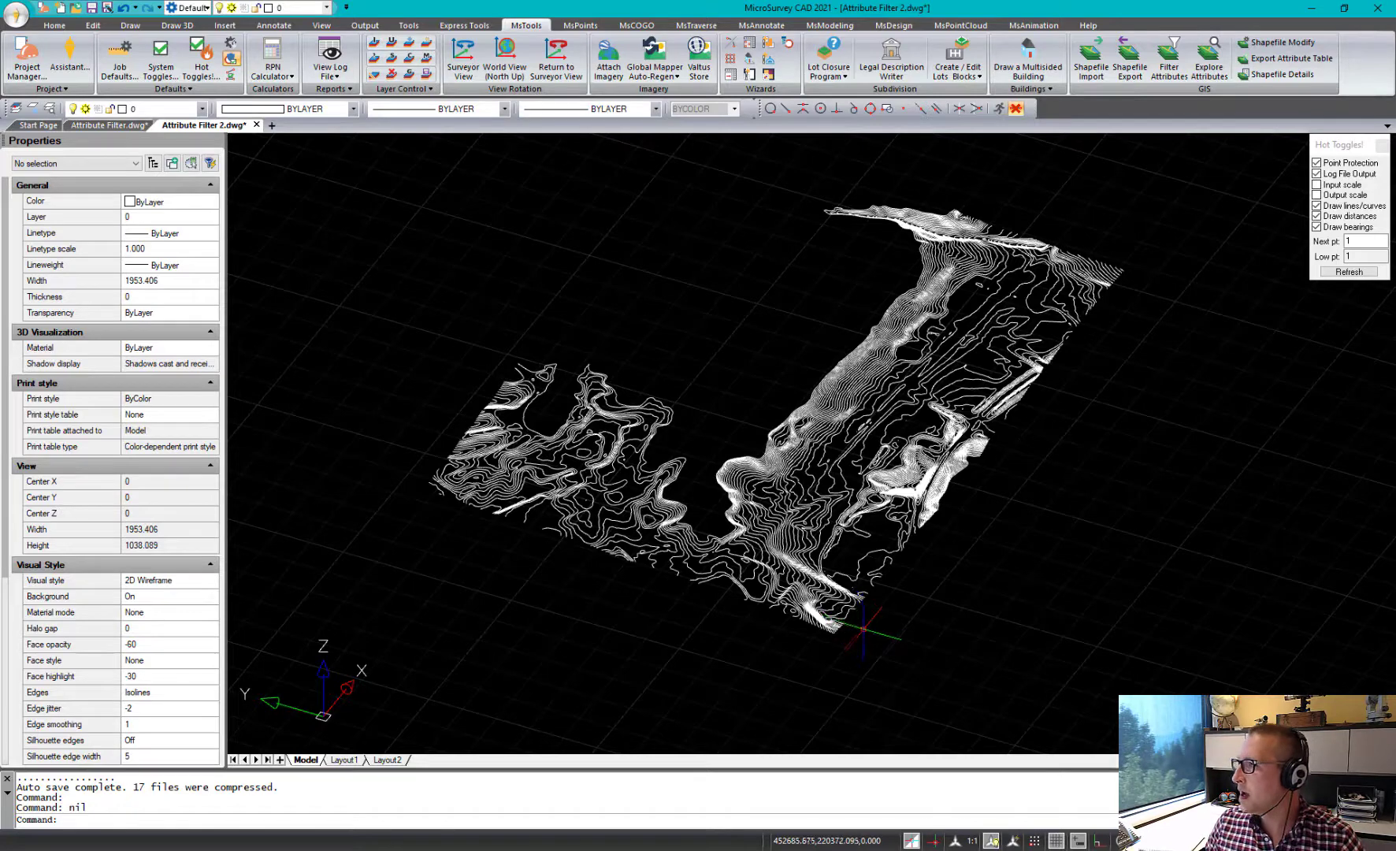
# - Start a shapefile export and select all the filtered contour lines in the drawing as the objects to export
pyautogui.moveTo(941, 530); pyautogui.dragTo(902, 553, button='middle')
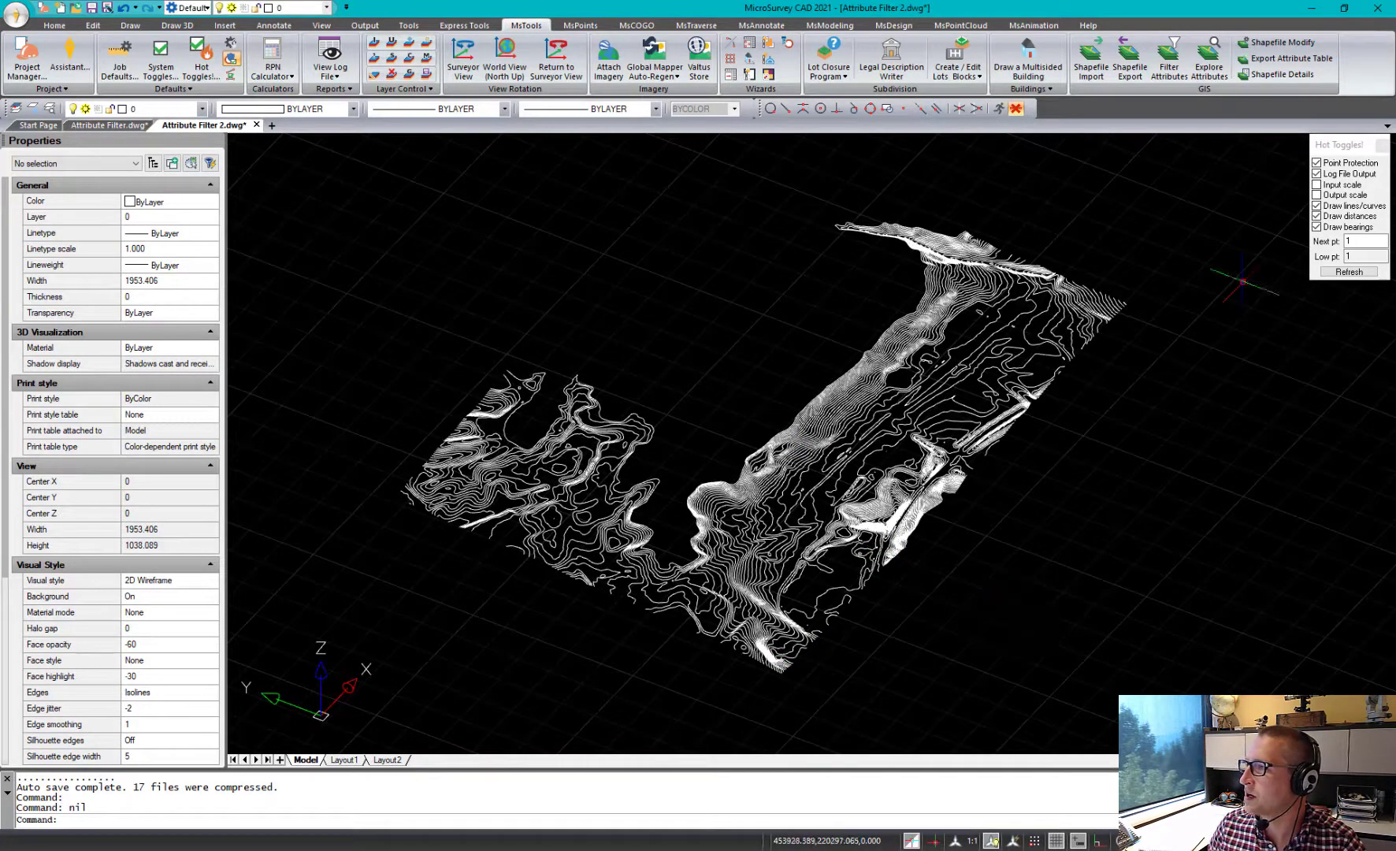
pyautogui.click(1129, 59)
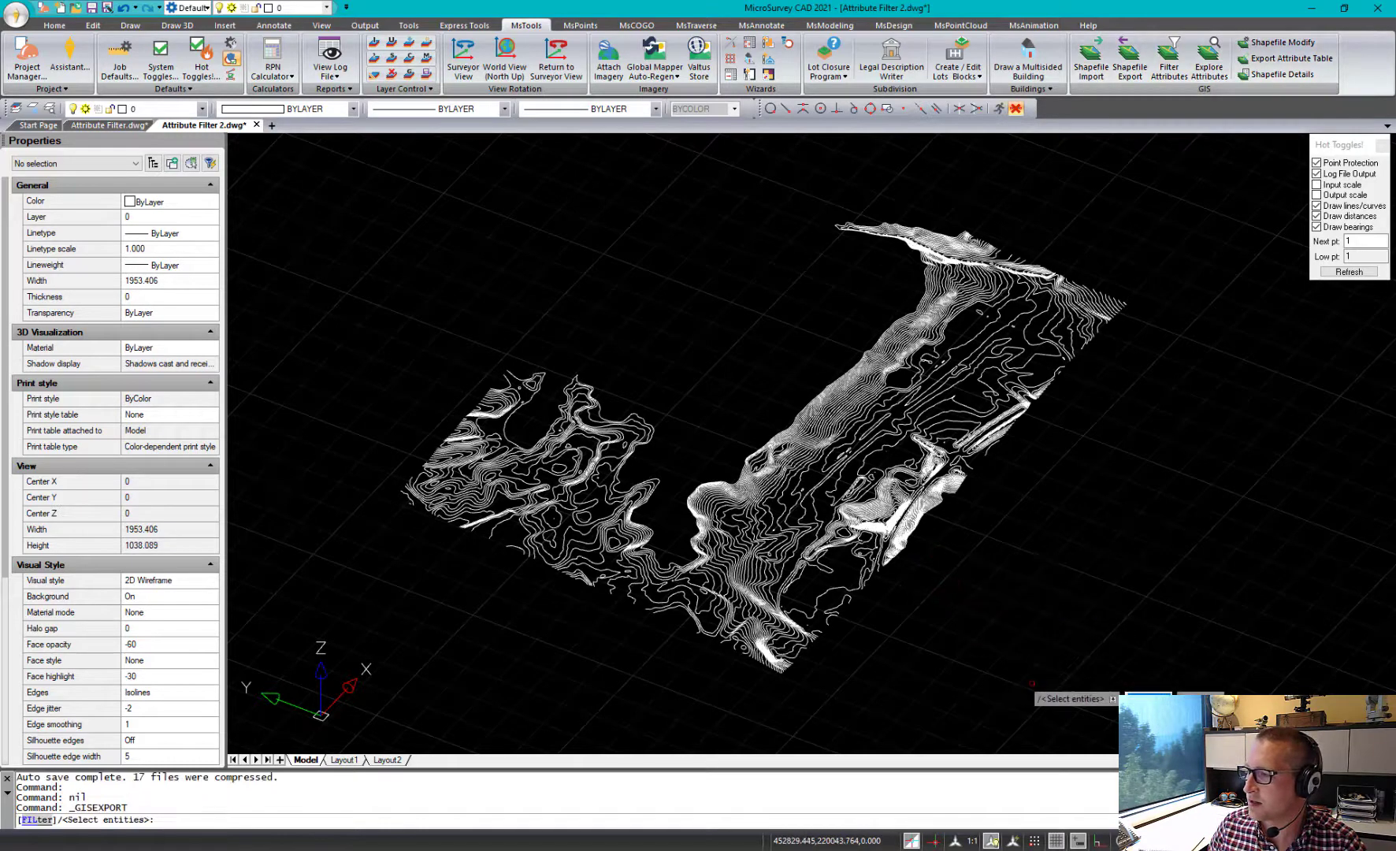
pyautogui.click(1052, 685)
pyautogui.click(445, 409)
pyautogui.press('Return')
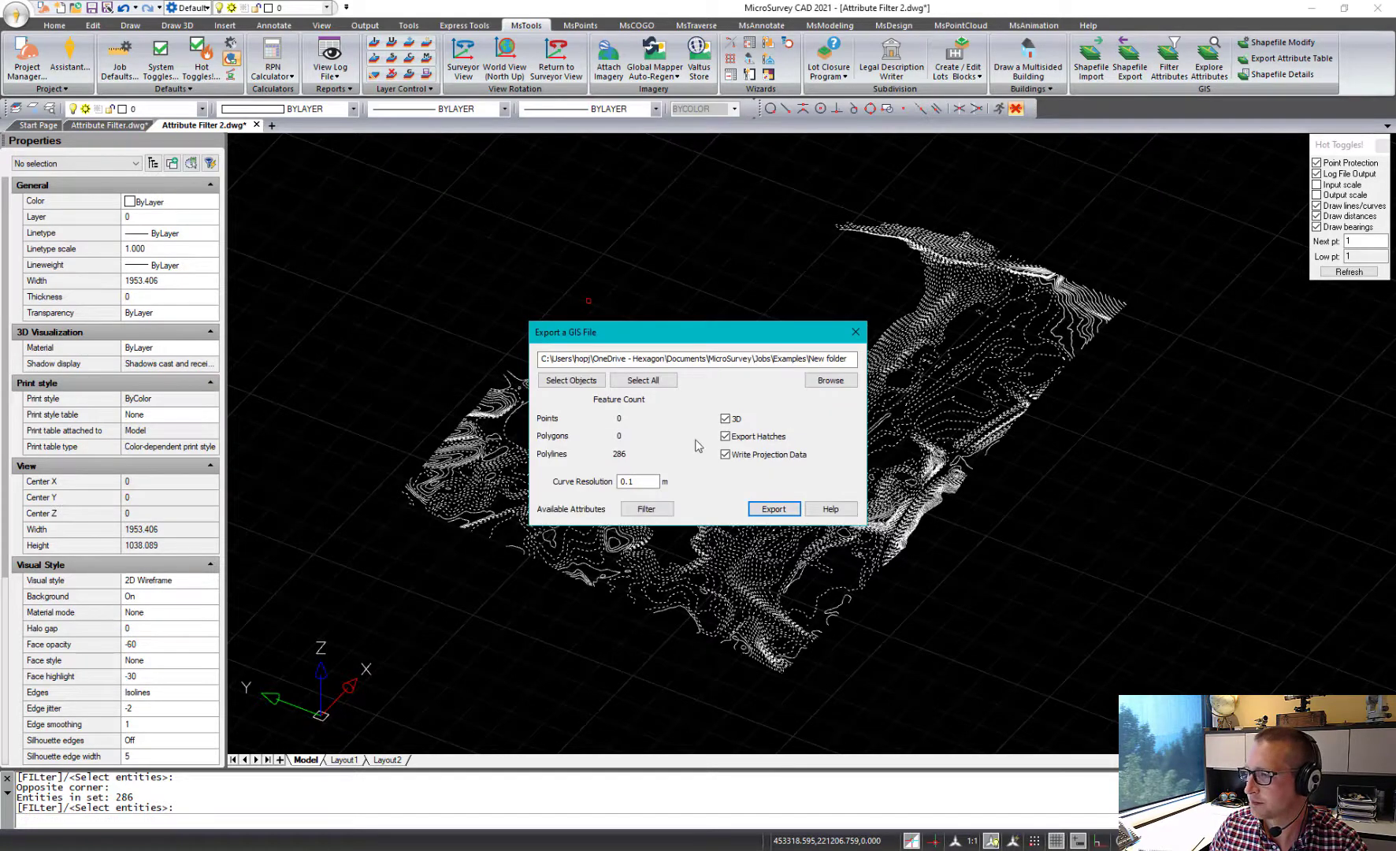
# - Review the Elevation_CN2T_line filter expression from the GIS export settings and return without applying any change
pyautogui.click(646, 510)
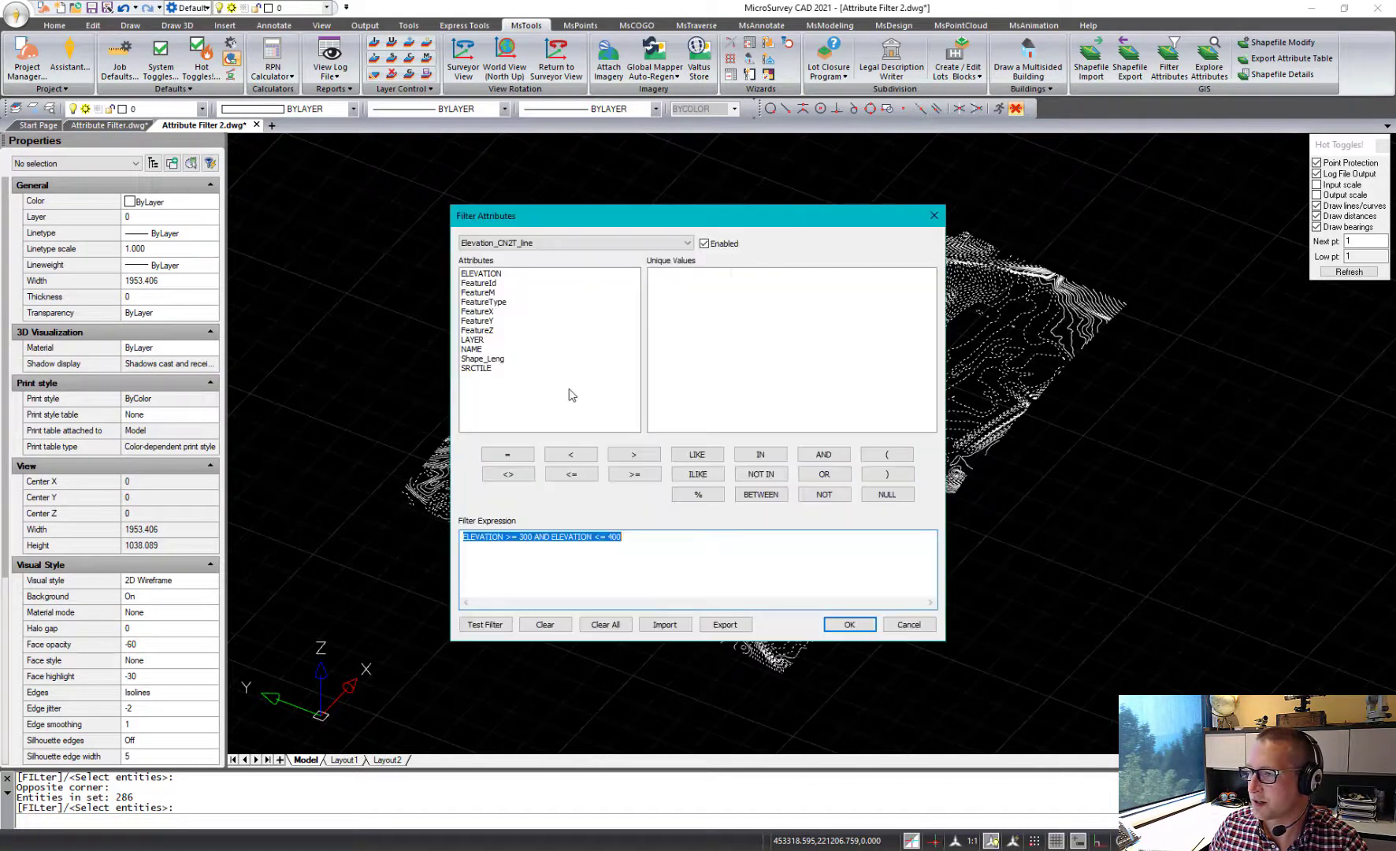
pyautogui.click(687, 538)
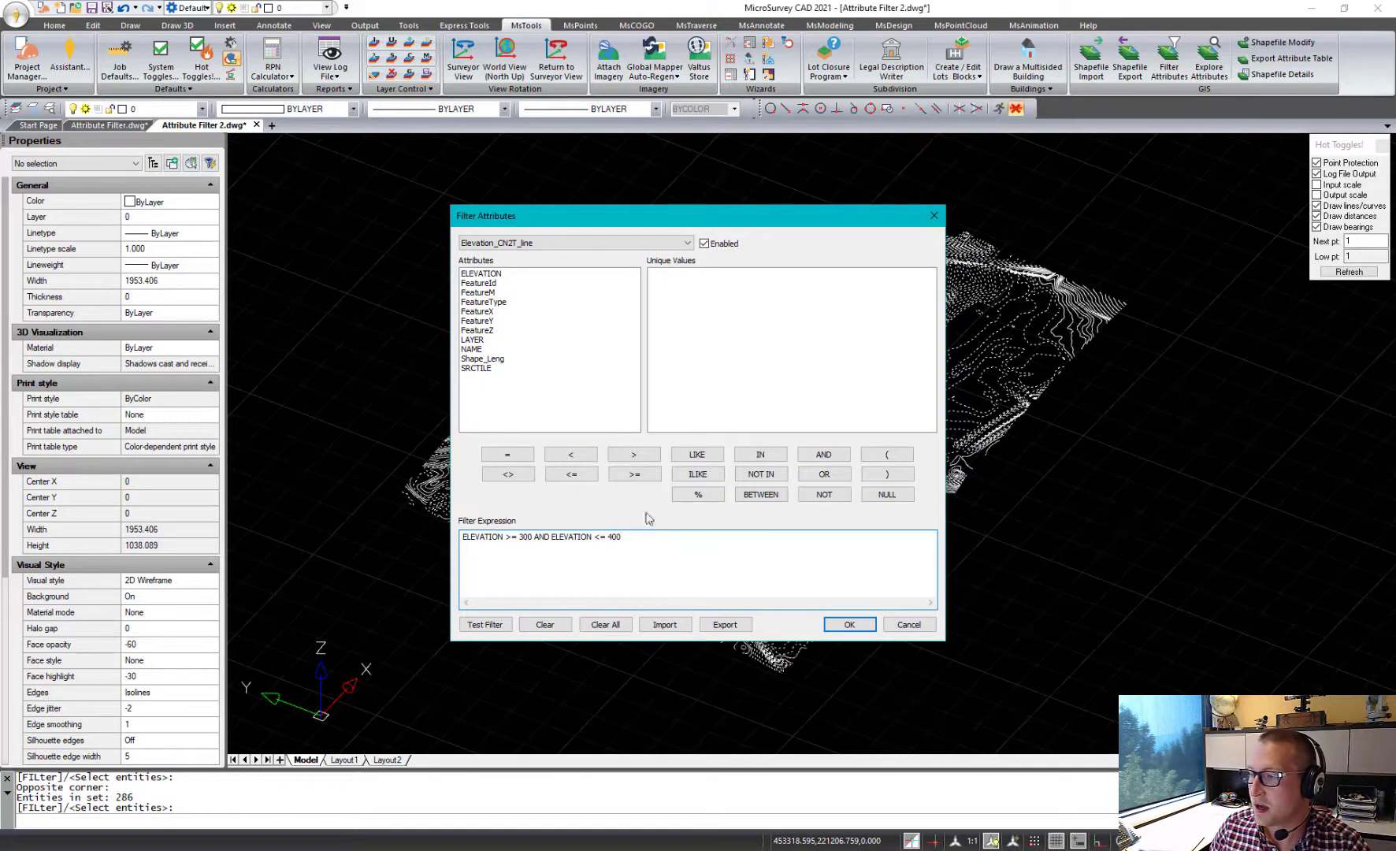
pyautogui.click(908, 625)
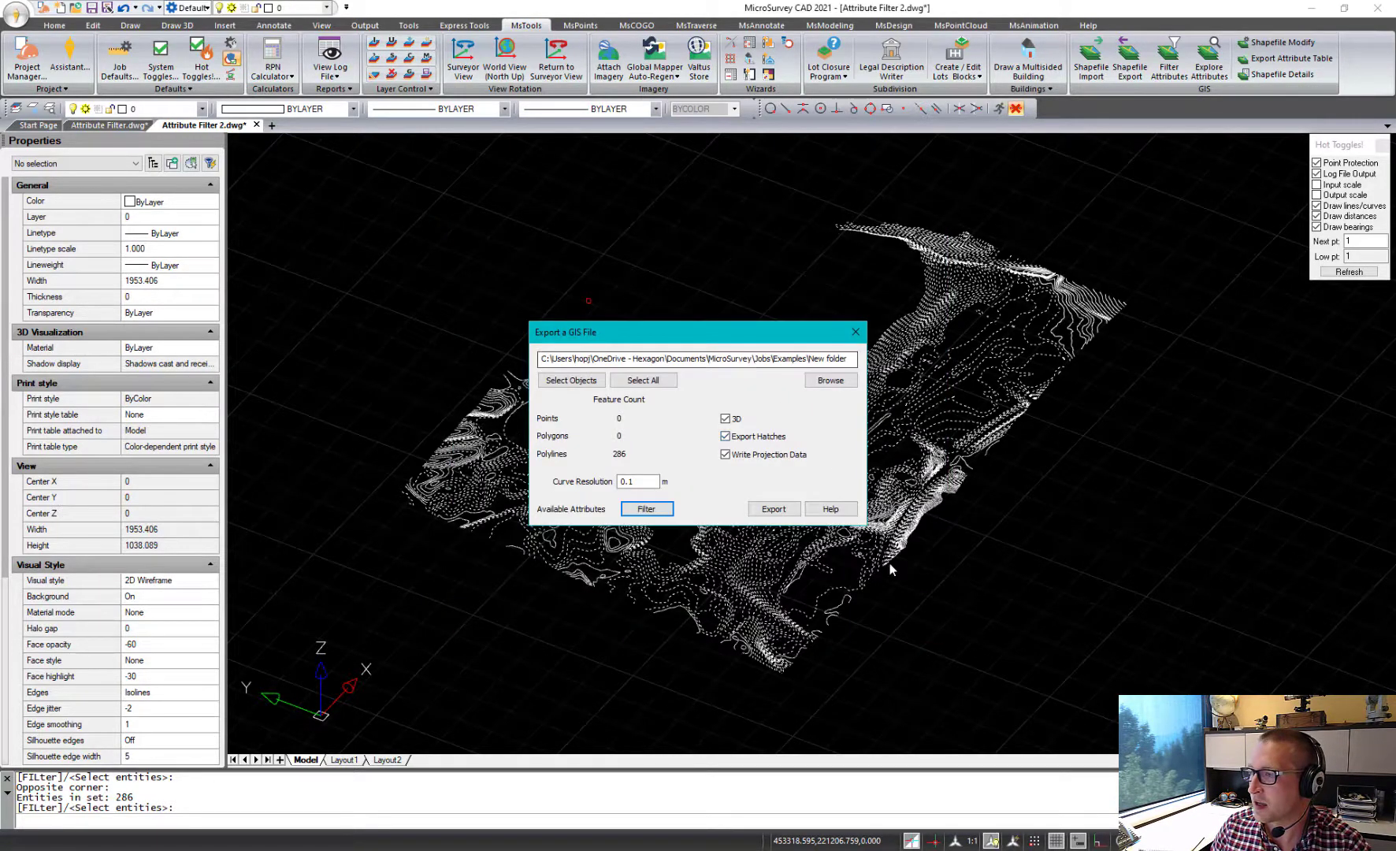